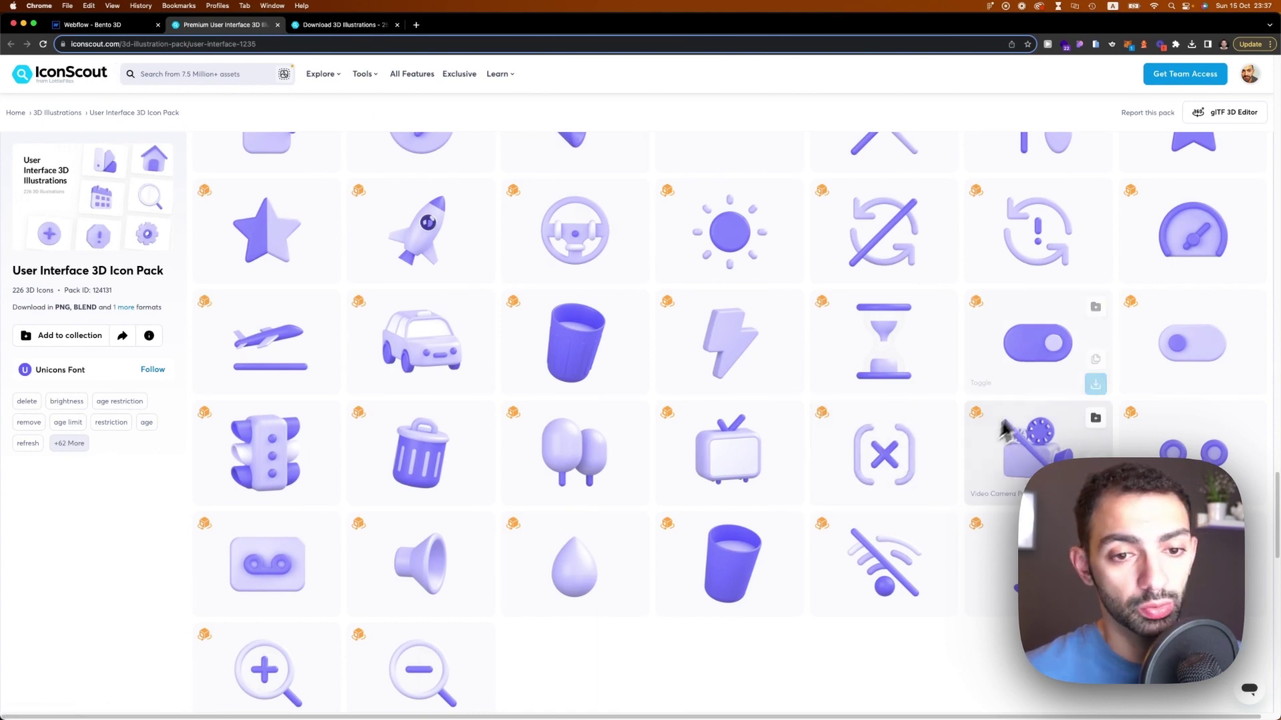
# Download the Toggle icon from the User Interface 3D Icon Pack as a GLB file
pyautogui.scroll(7, 815, 448)
pyautogui.scroll(-7, 815, 444)
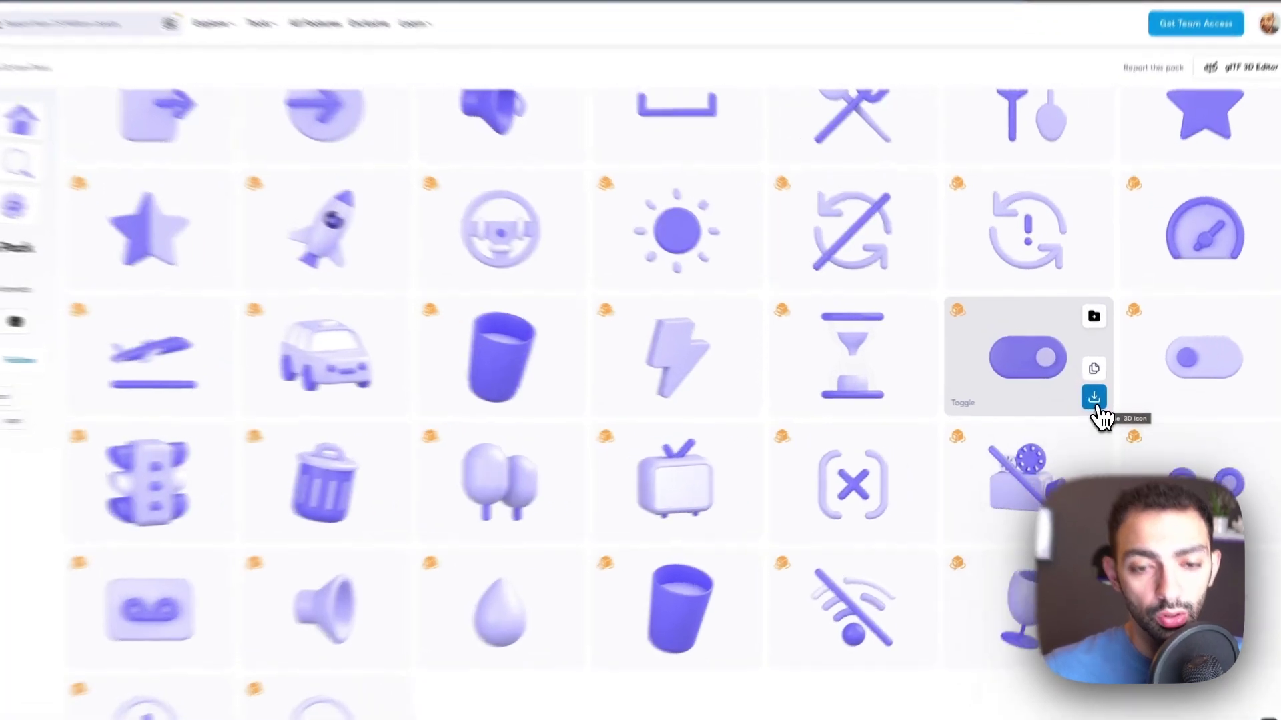
pyautogui.click(1096, 406)
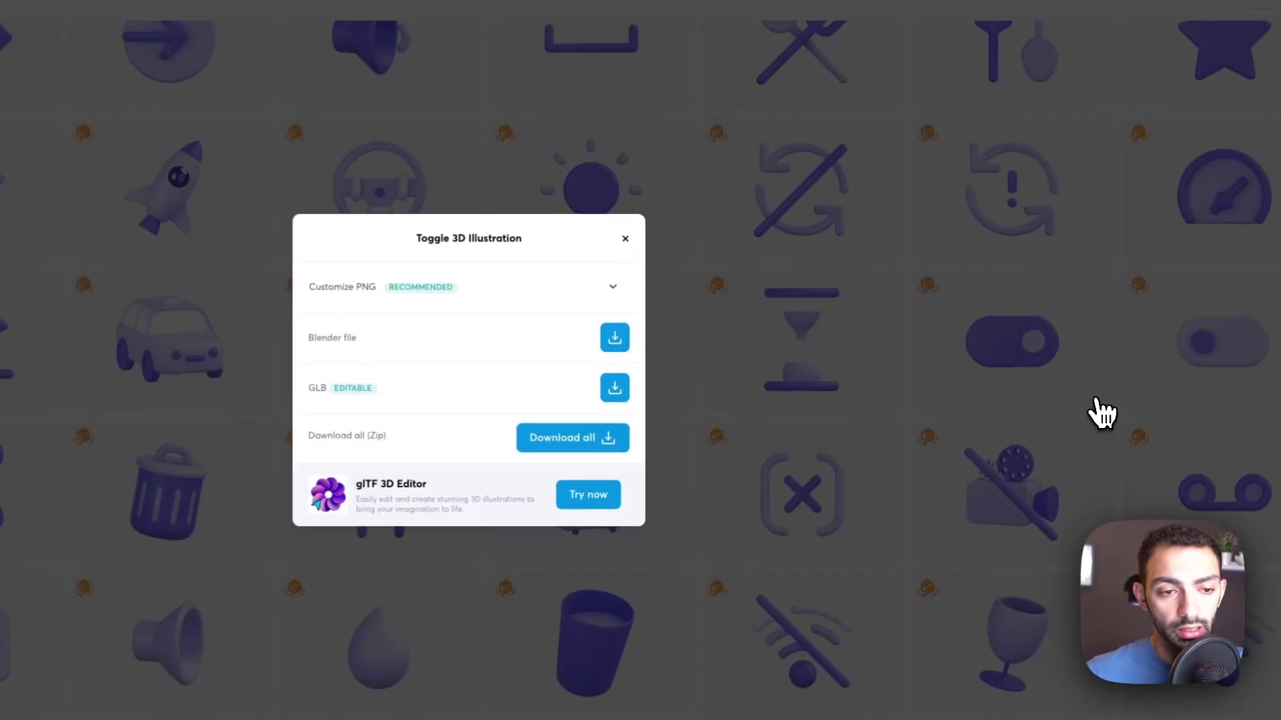
pyautogui.doubleClick(382, 452)
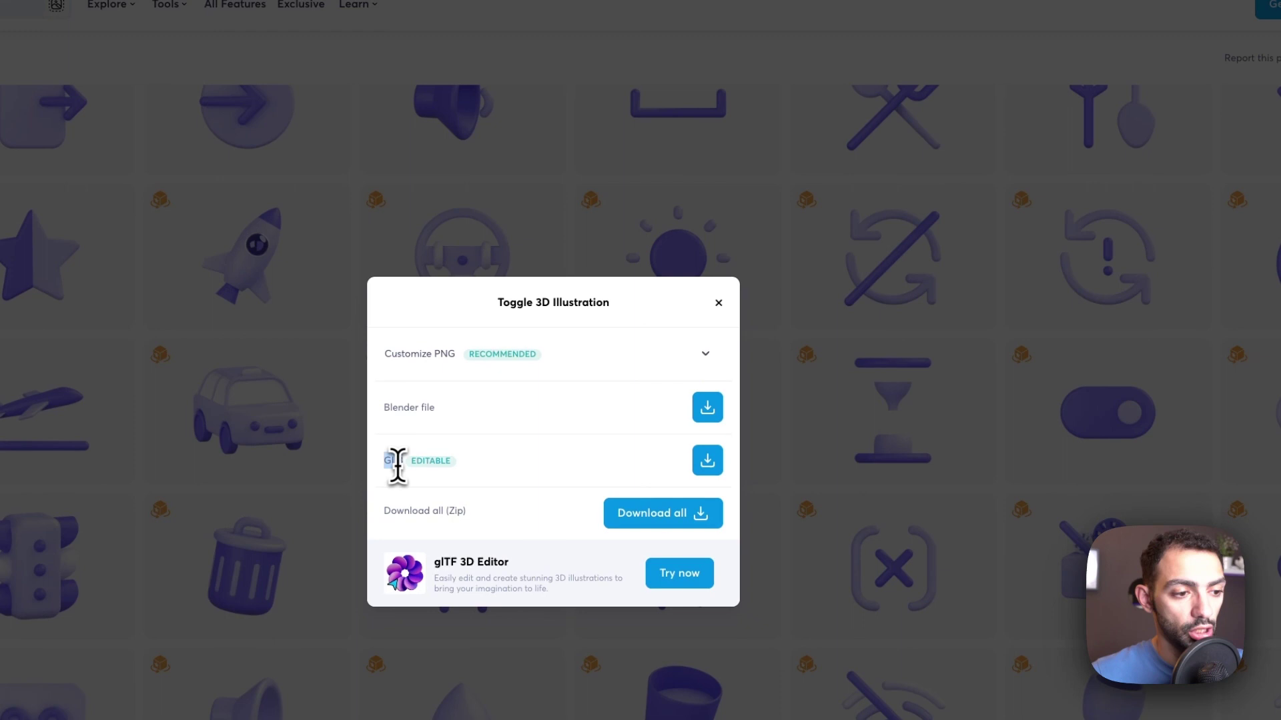
pyautogui.click(699, 453)
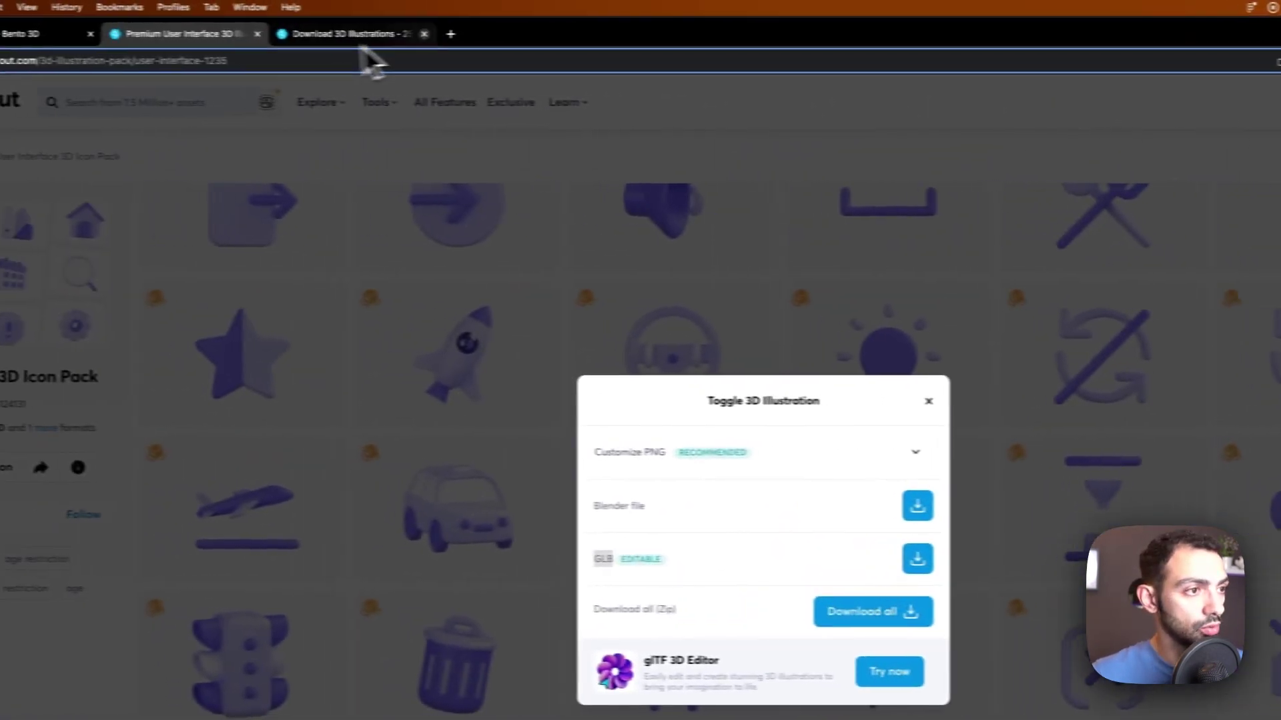
# Open the Spline app from spline.design in a new browser tab and create a new file
pyautogui.click(451, 33)
pyautogui.write('spline')
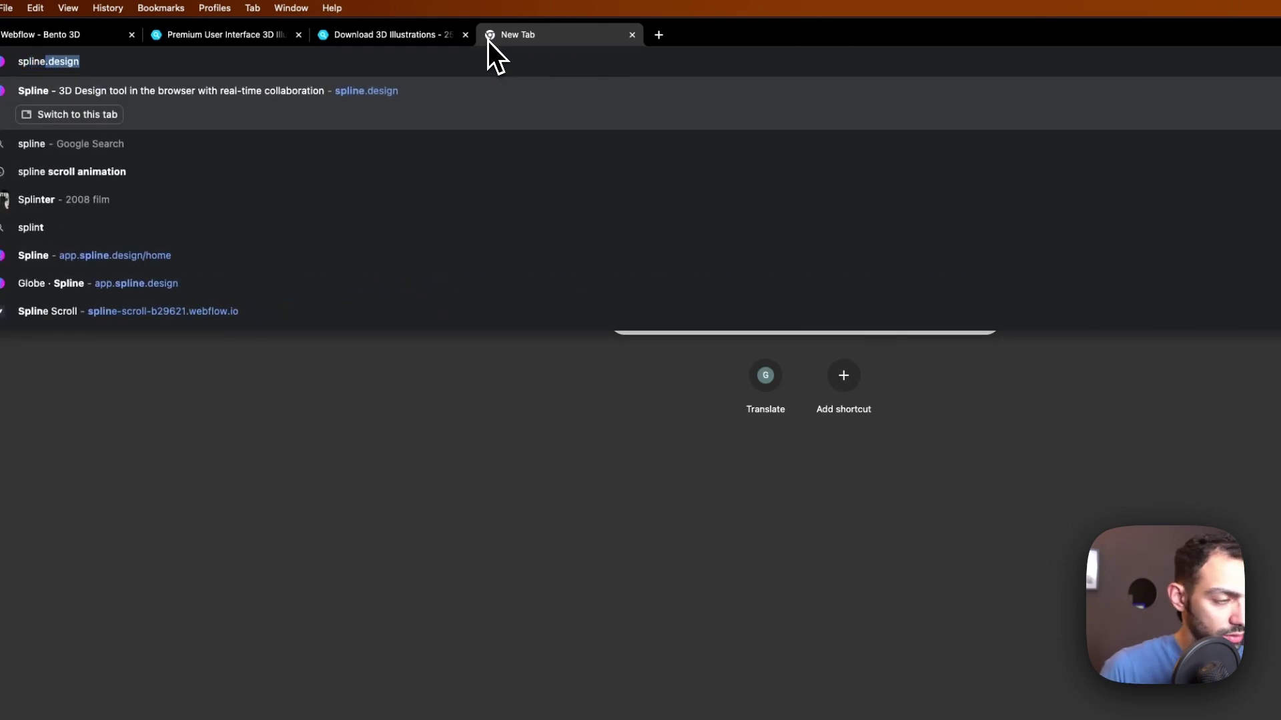
pyautogui.write('.des')
pyautogui.press('Return')
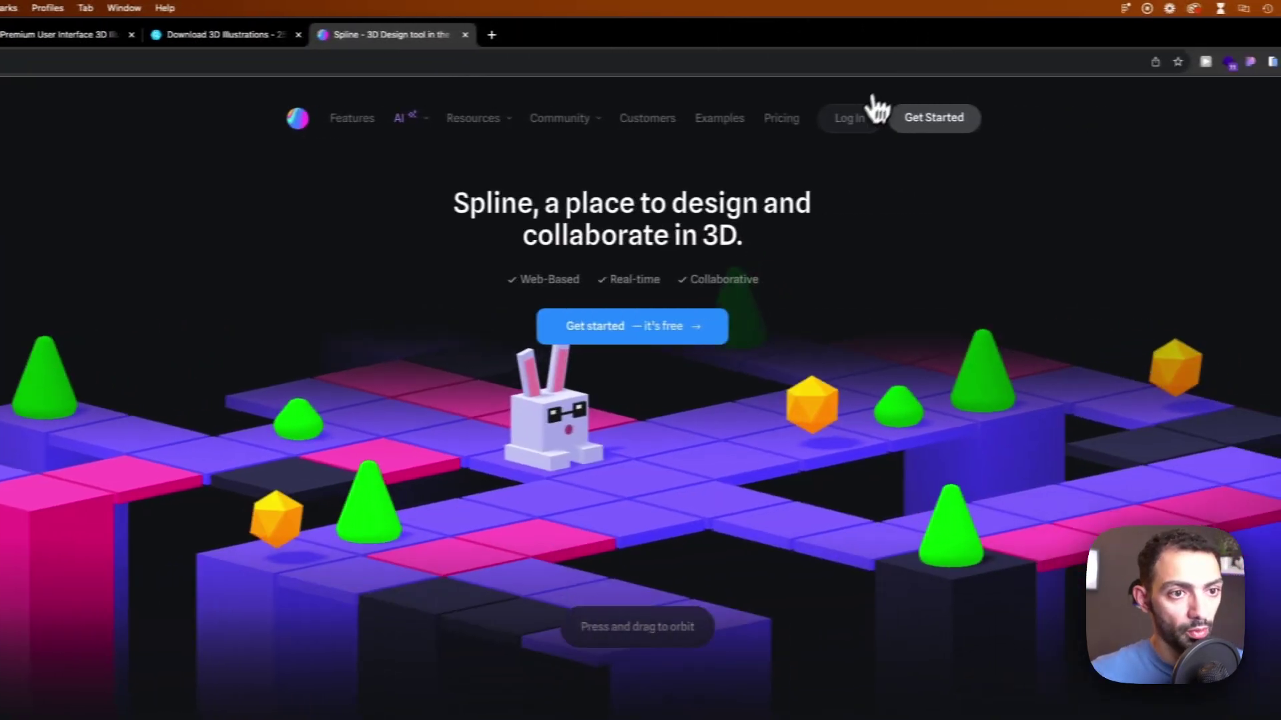
pyautogui.click(1016, 122)
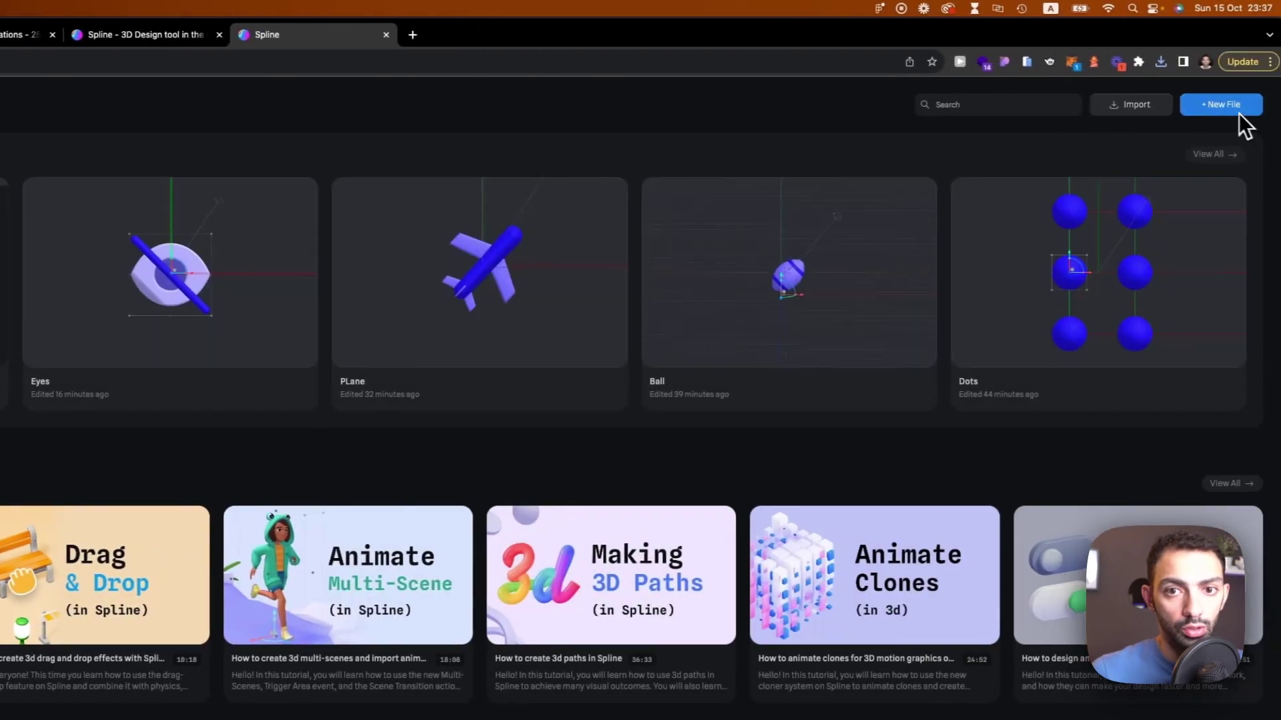
pyautogui.click(1235, 110)
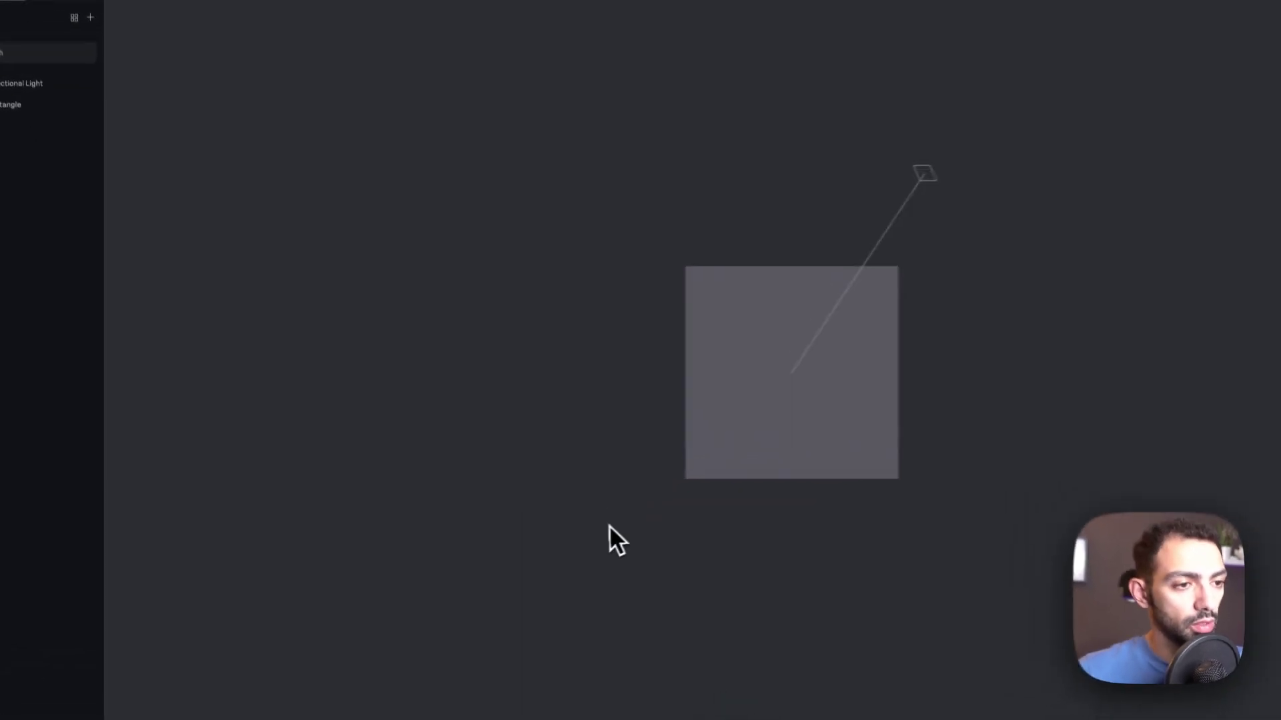
# Delete the default rectangle and import the downloaded toggle GLB model into the scene
pyautogui.click(769, 322)
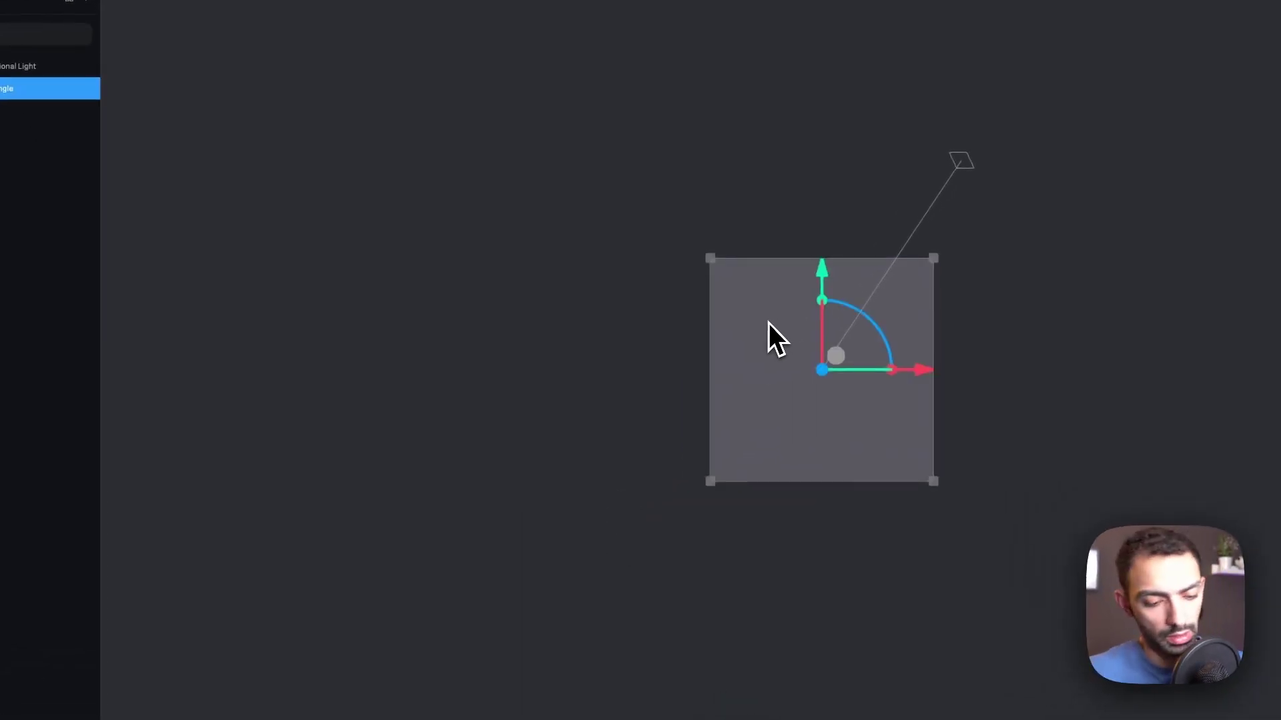
pyautogui.press('Delete')
pyautogui.click(53, 691)
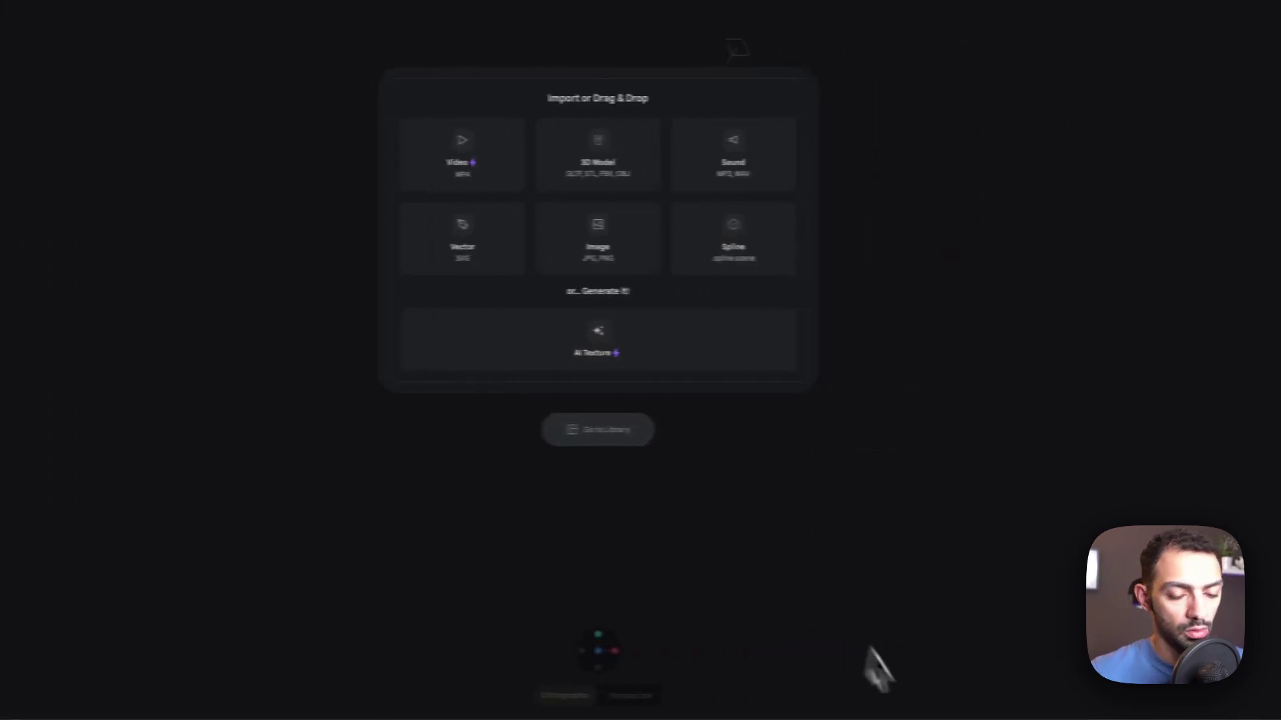
pyautogui.moveTo(901, 717)
pyautogui.click(987, 697)
pyautogui.moveTo(1011, 615); pyautogui.dragTo(634, 280)
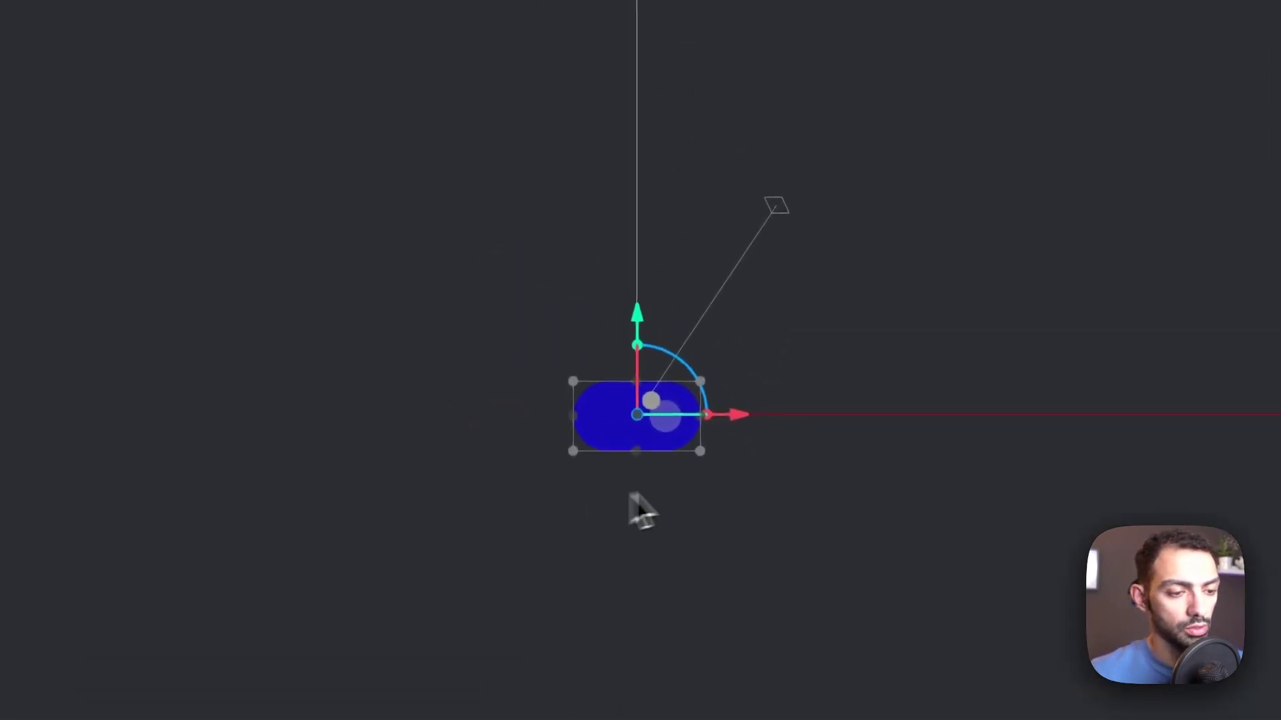
# Inspect the imported toggle model from an angled view and check the scene's frame settings
pyautogui.click(607, 319)
pyautogui.moveTo(657, 493); pyautogui.dragTo(709, 514)
pyautogui.click(685, 505)
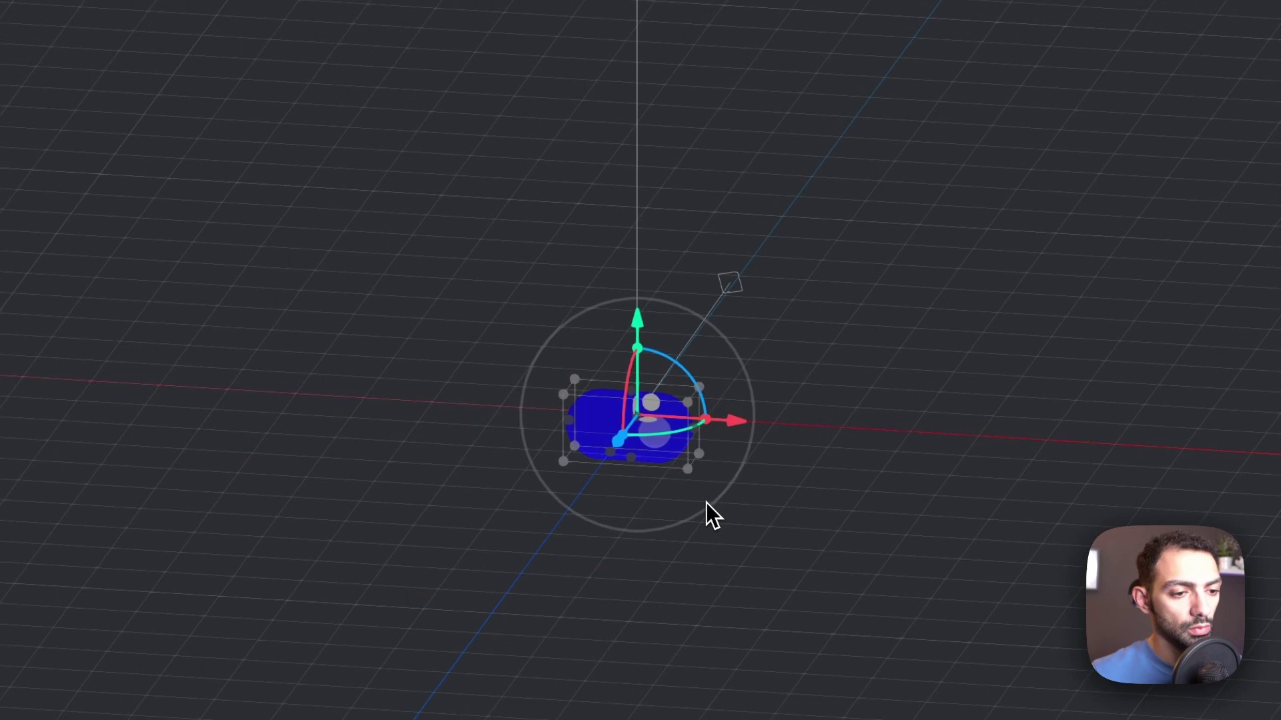
pyautogui.rightClick(724, 474)
pyautogui.click(754, 505)
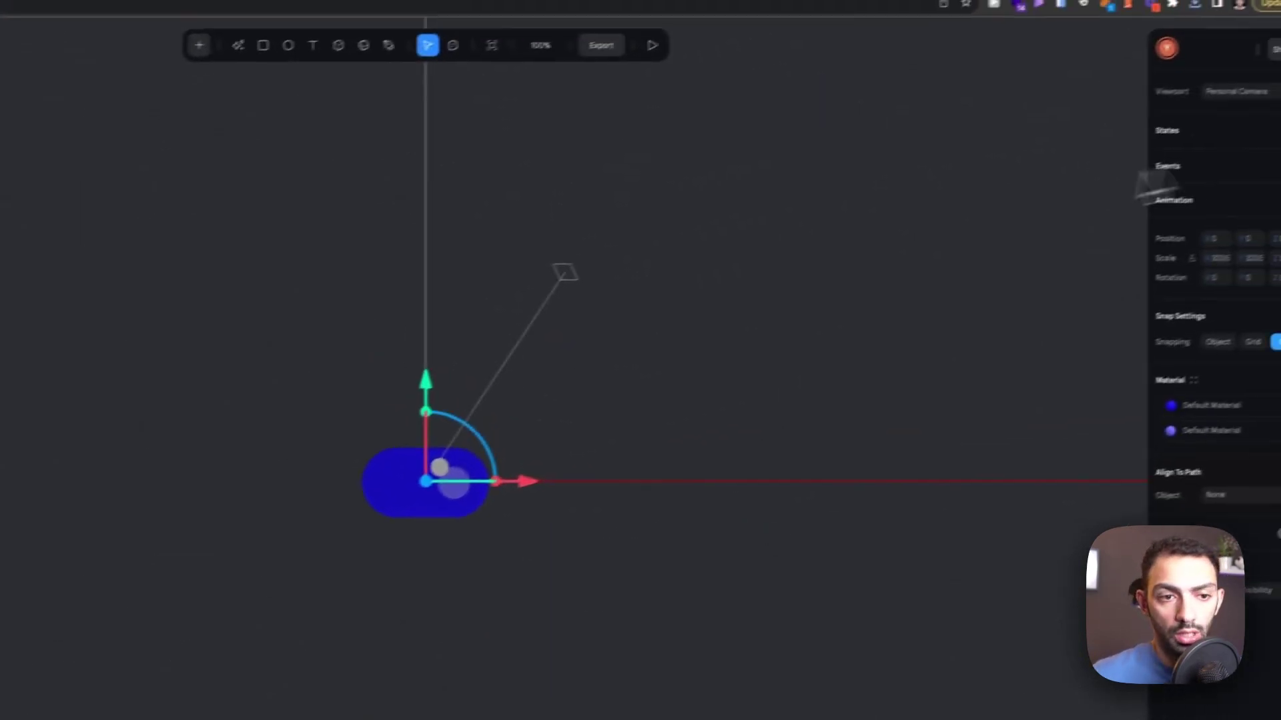
pyautogui.click(784, 254)
pyautogui.click(1218, 181)
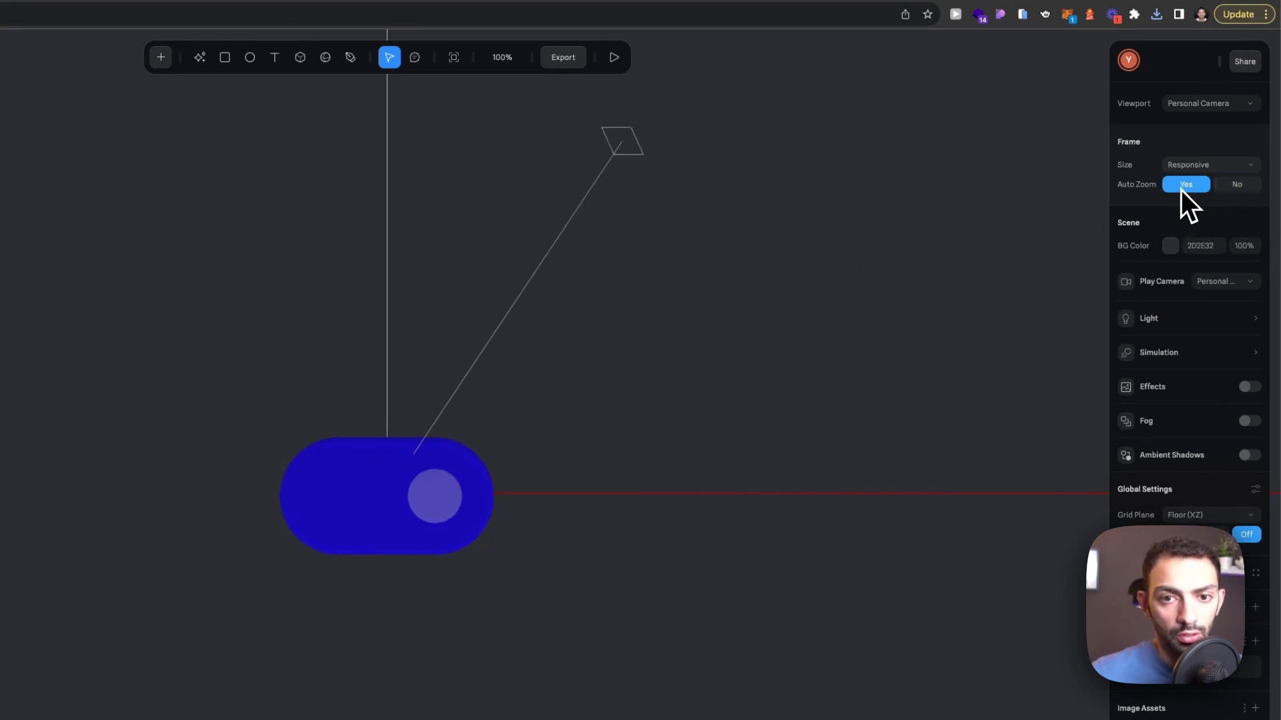
# Put the toggle's round knob, Circle001, in its own group and name the group "toggle"
pyautogui.click(401, 471)
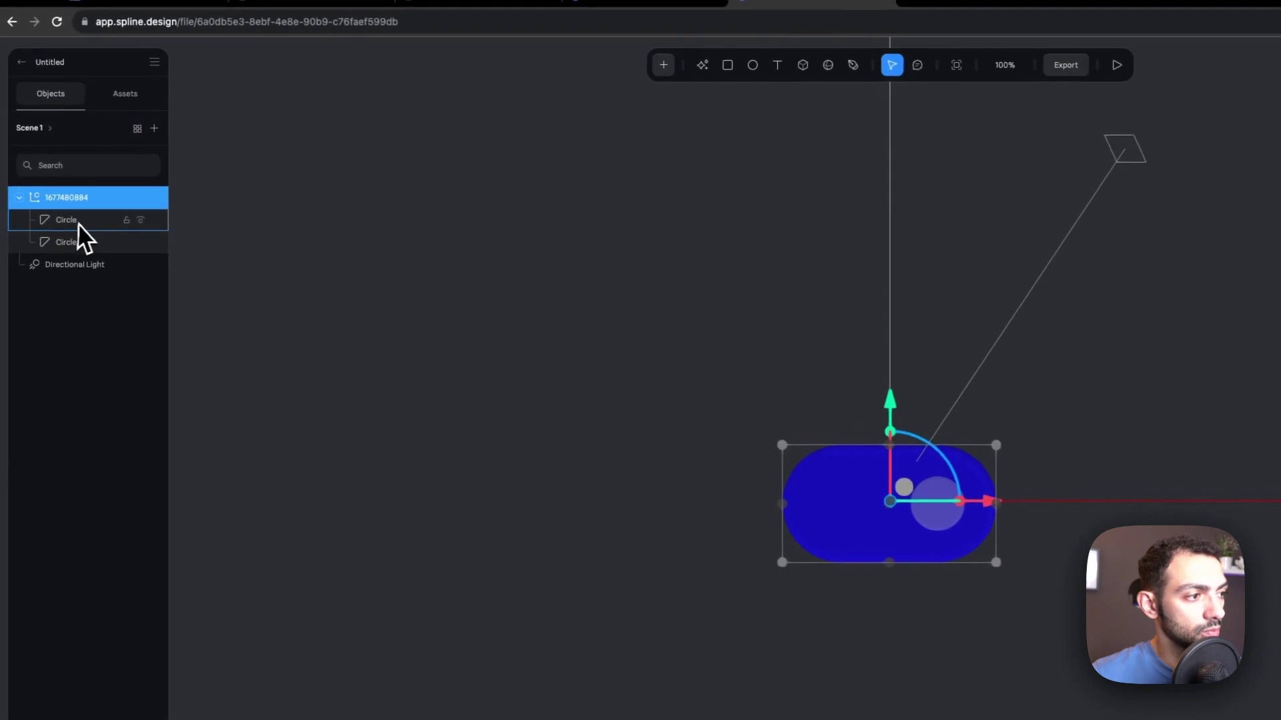
pyautogui.click(80, 241)
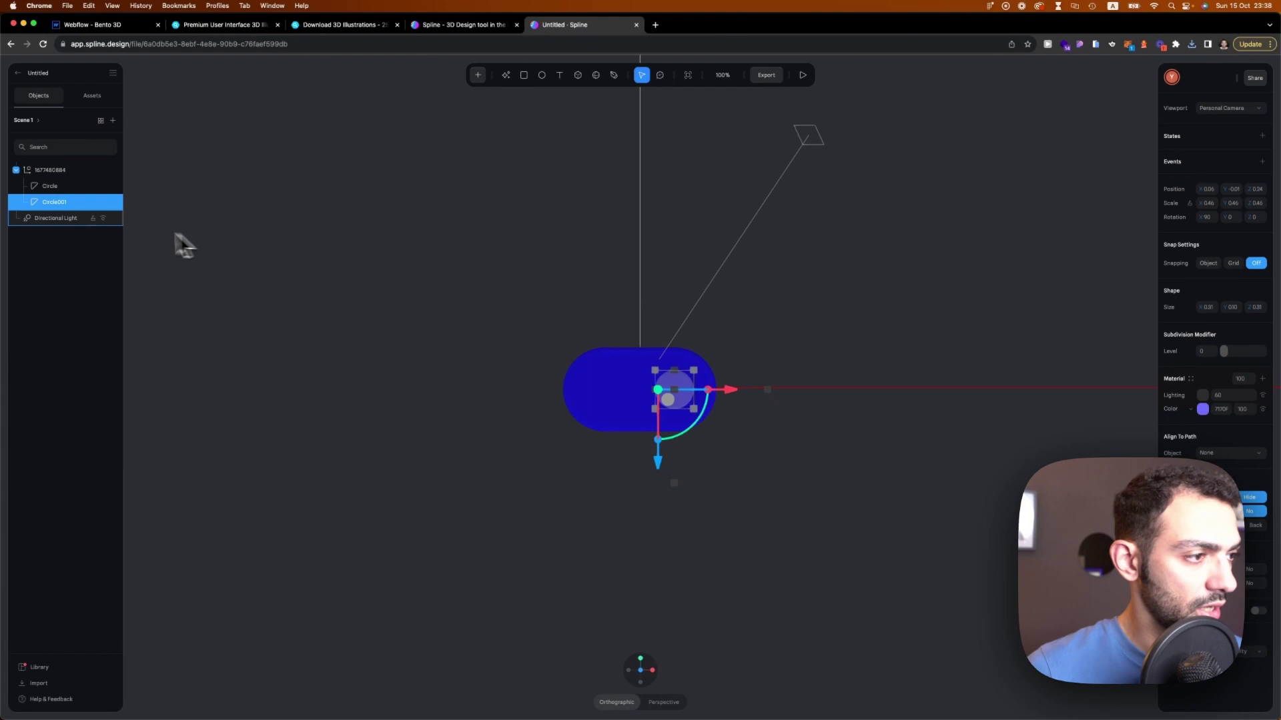
pyautogui.press('super+g')
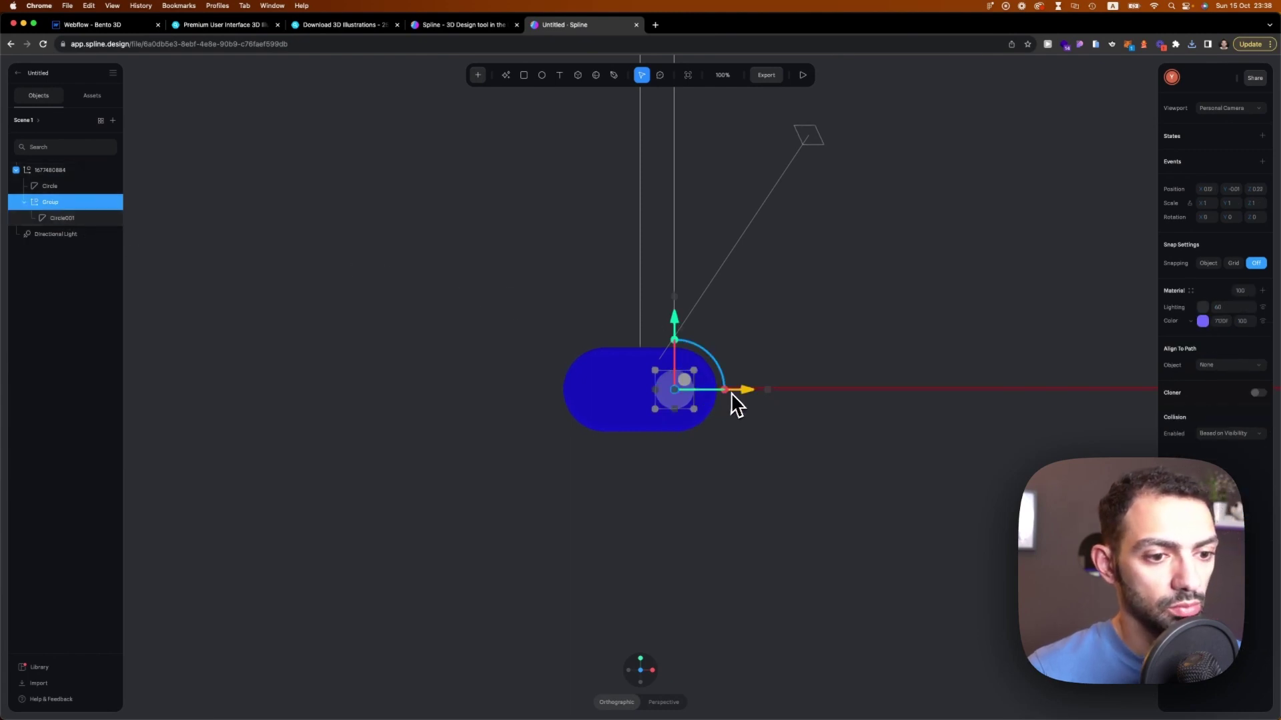
pyautogui.moveTo(734, 394); pyautogui.dragTo(673, 397)
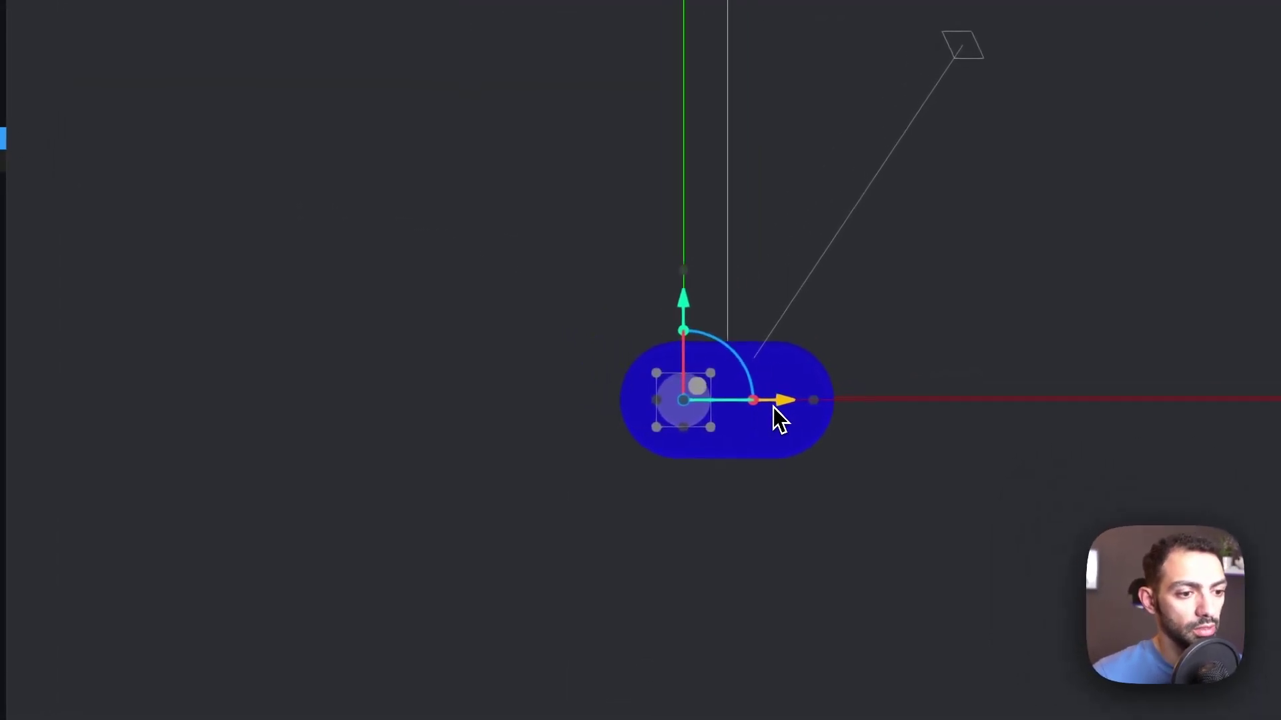
pyautogui.press('super+z')
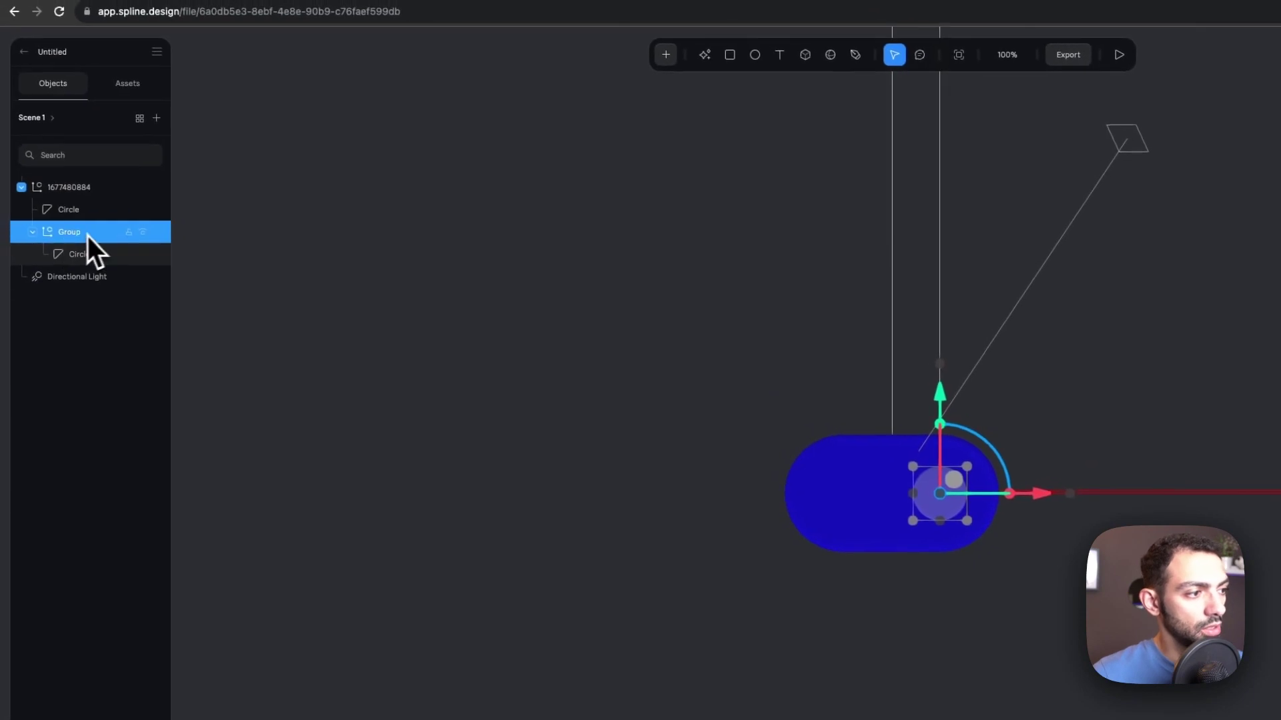
pyautogui.doubleClick(87, 235)
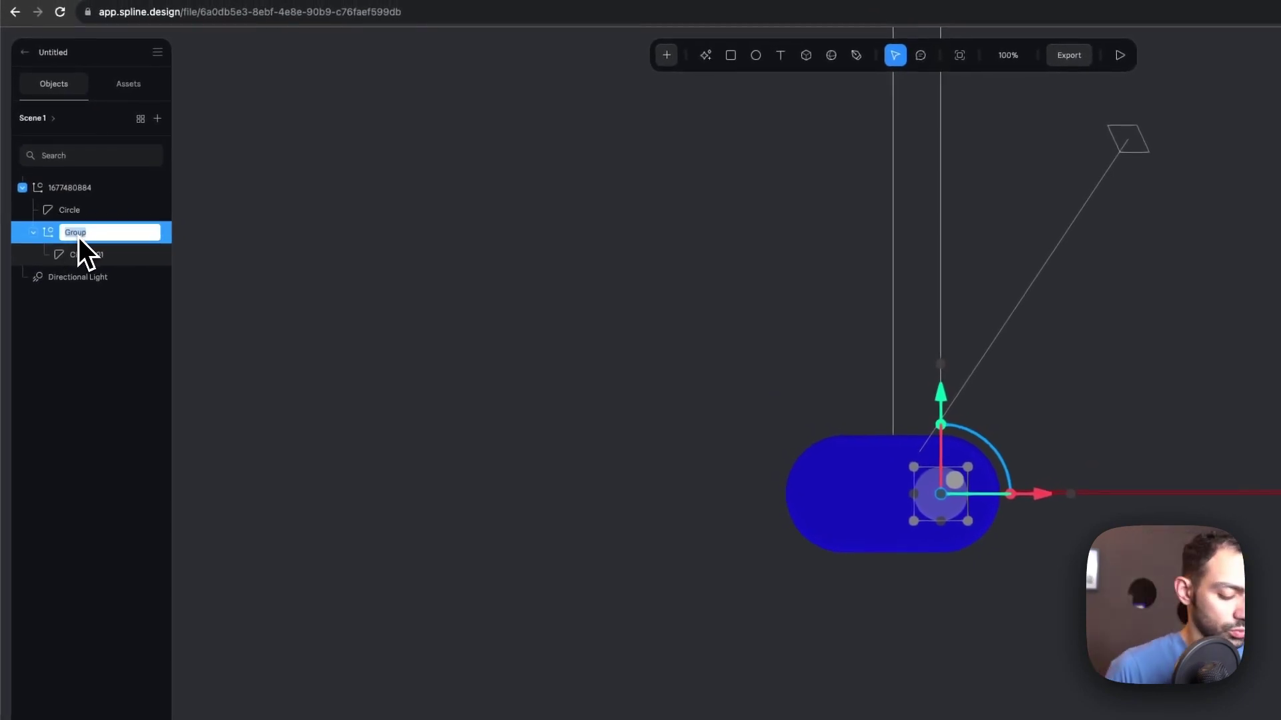
pyautogui.write('toggle')
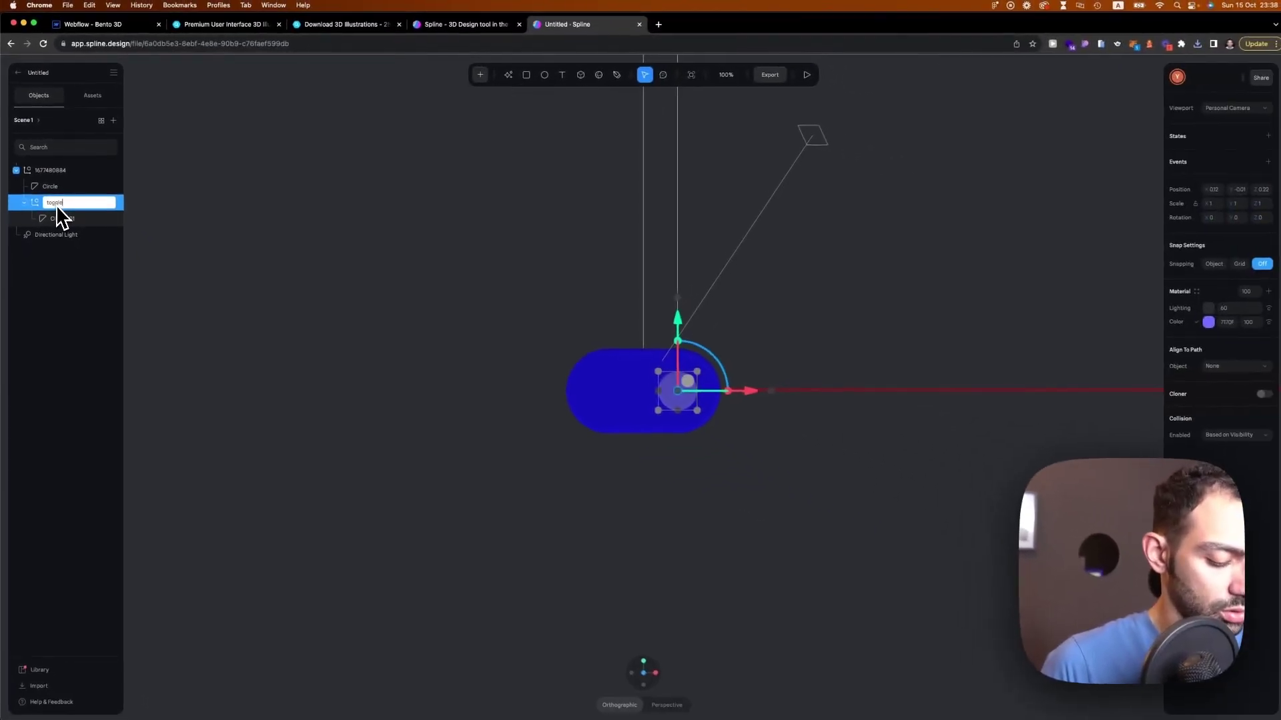
pyautogui.press('Return')
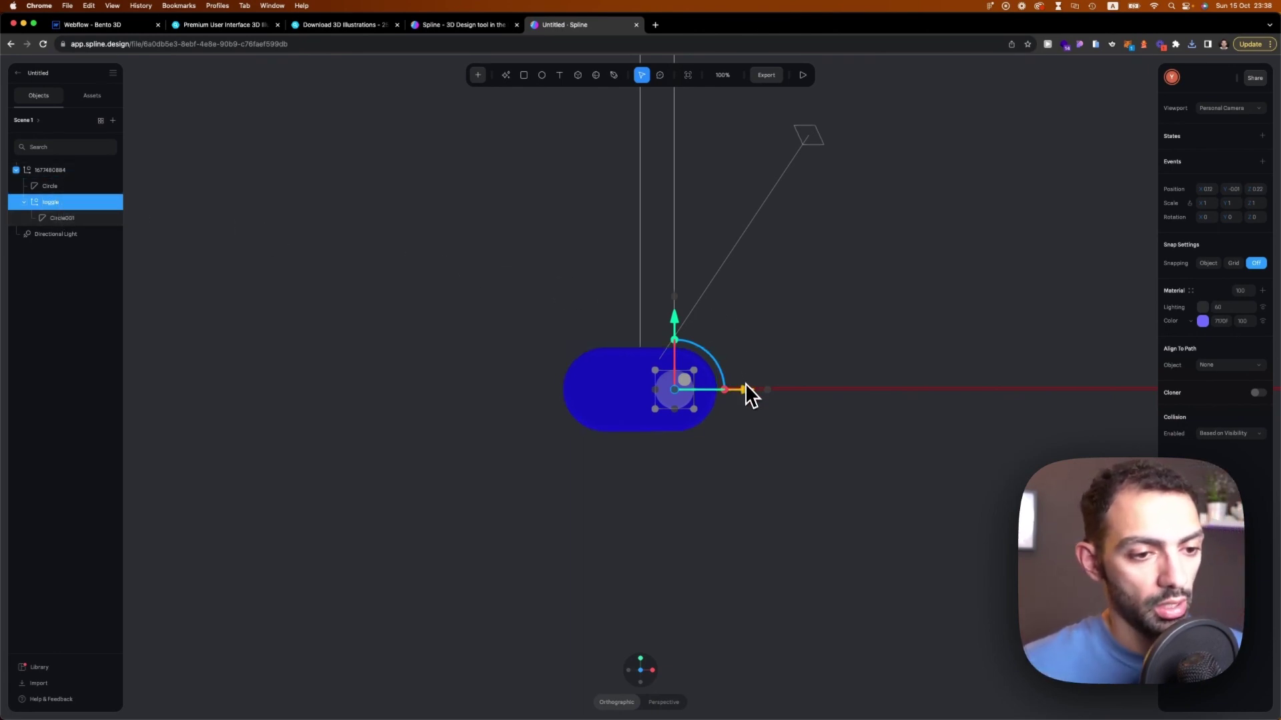
# Try sliding the knob group along the X axis to the track's opposite end, and undo the move
pyautogui.moveTo(742, 386); pyautogui.dragTo(681, 388)
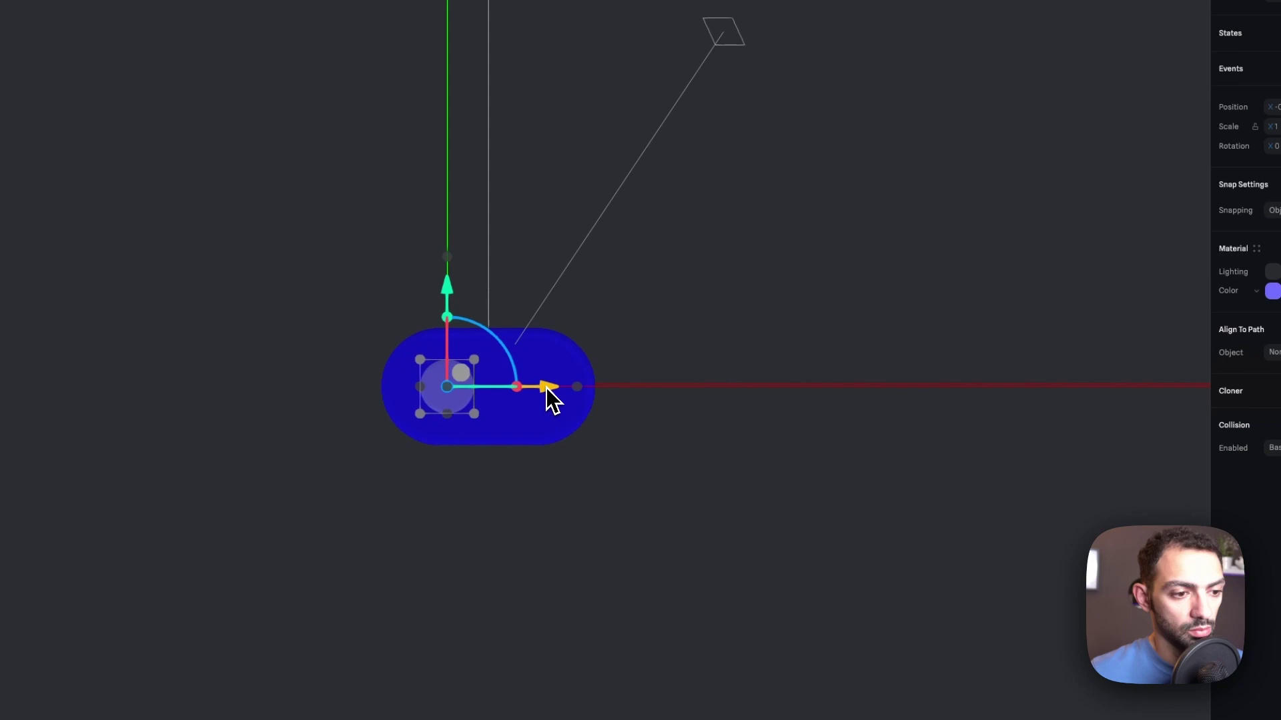
pyautogui.moveTo(466, 390); pyautogui.dragTo(476, 393)
pyautogui.press('super+z')
pyautogui.press('super+z')
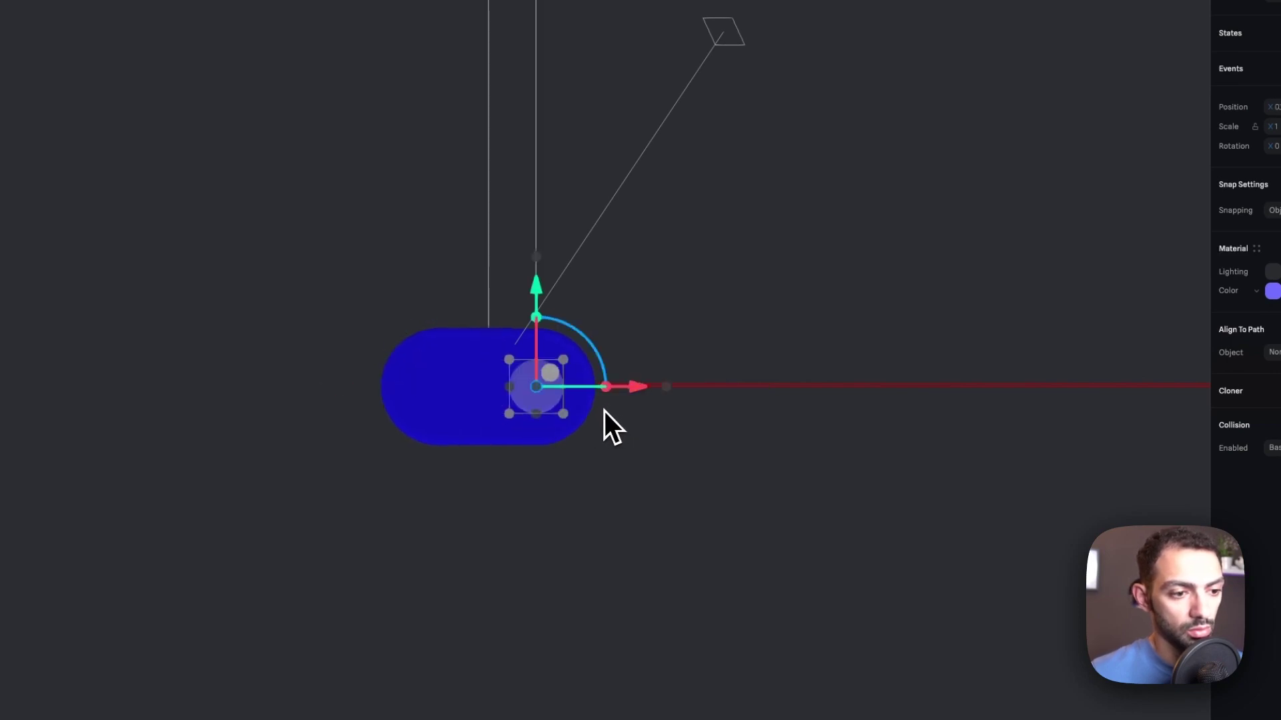
# Select the whole toggle model and preview the scene in play mode
pyautogui.click(464, 467)
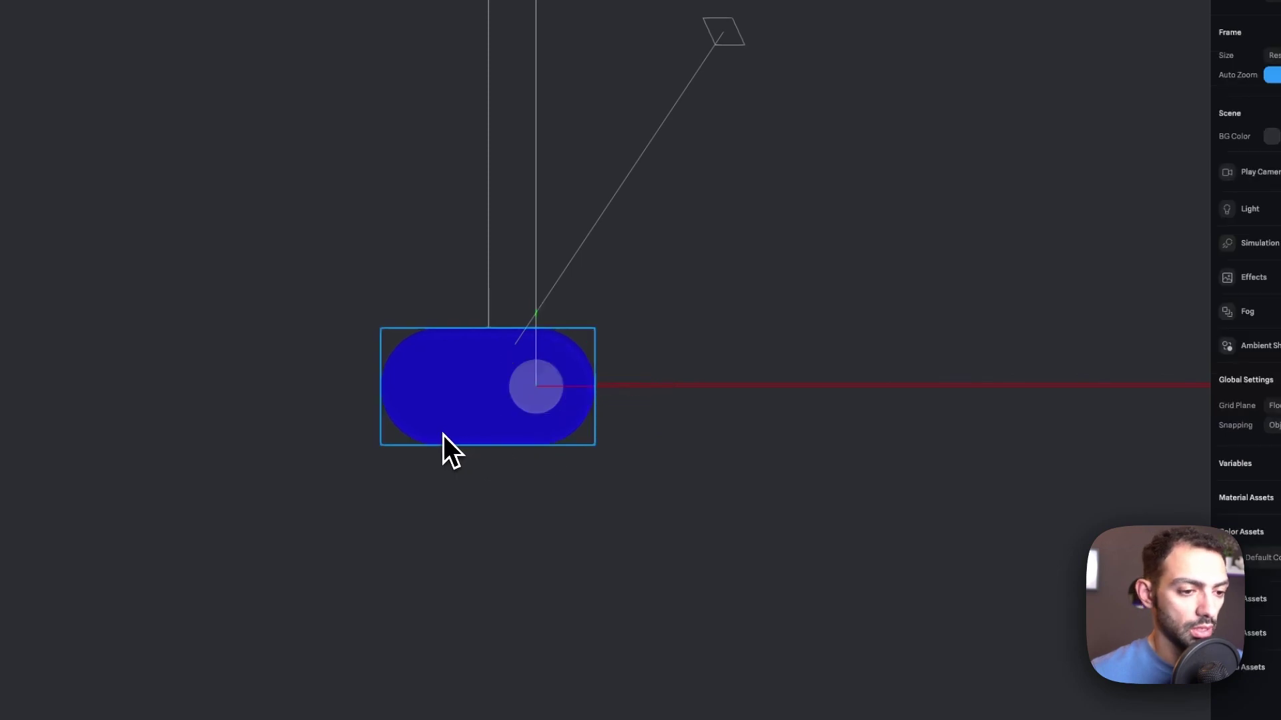
pyautogui.doubleClick(538, 389)
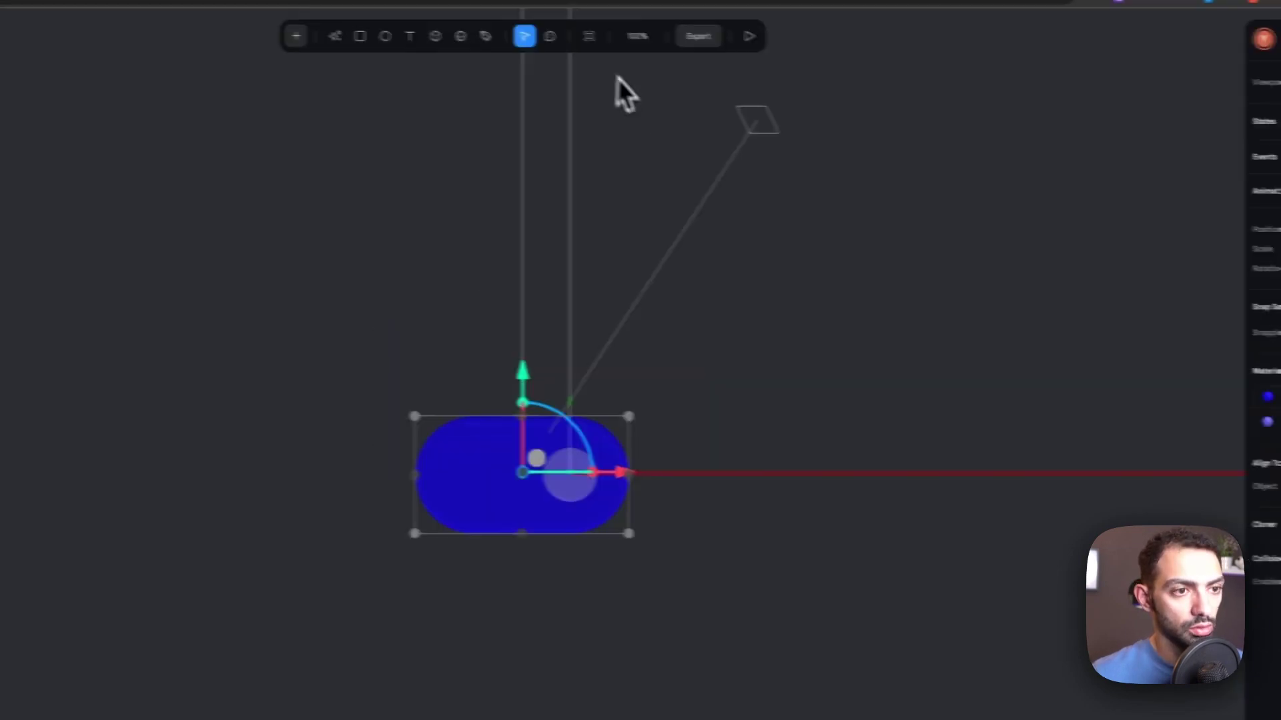
pyautogui.click(749, 36)
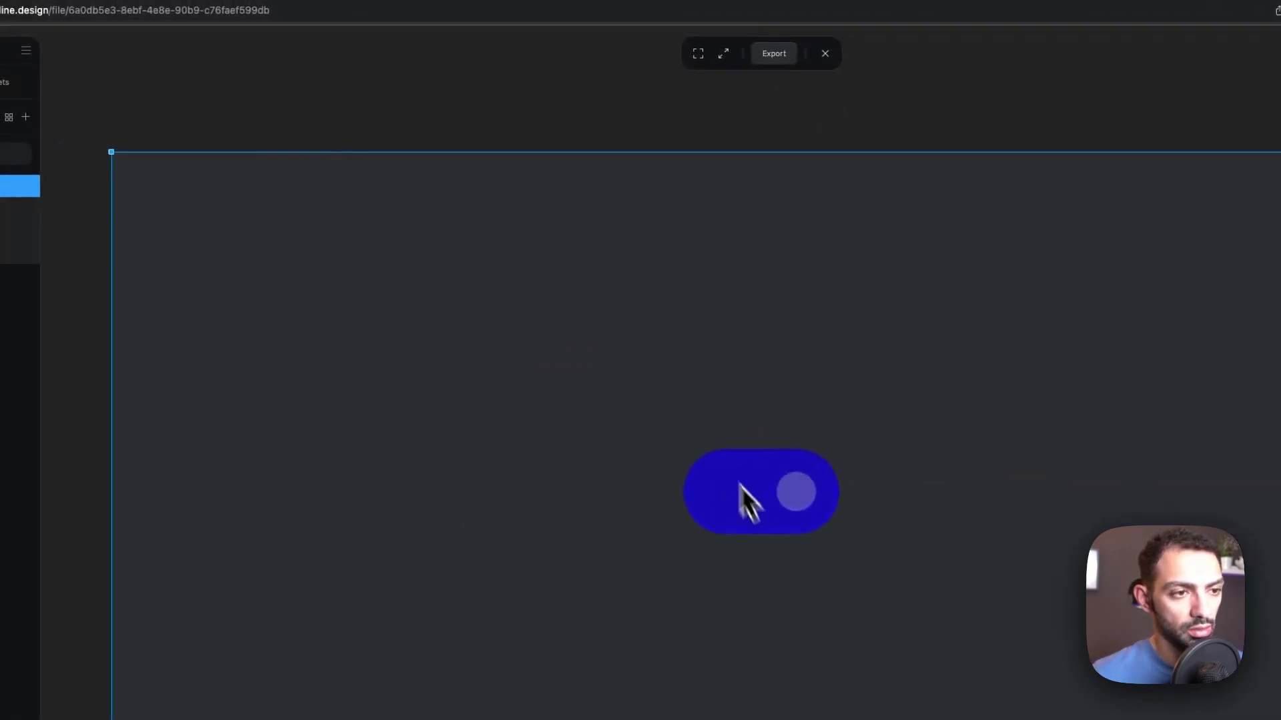
pyautogui.click(825, 53)
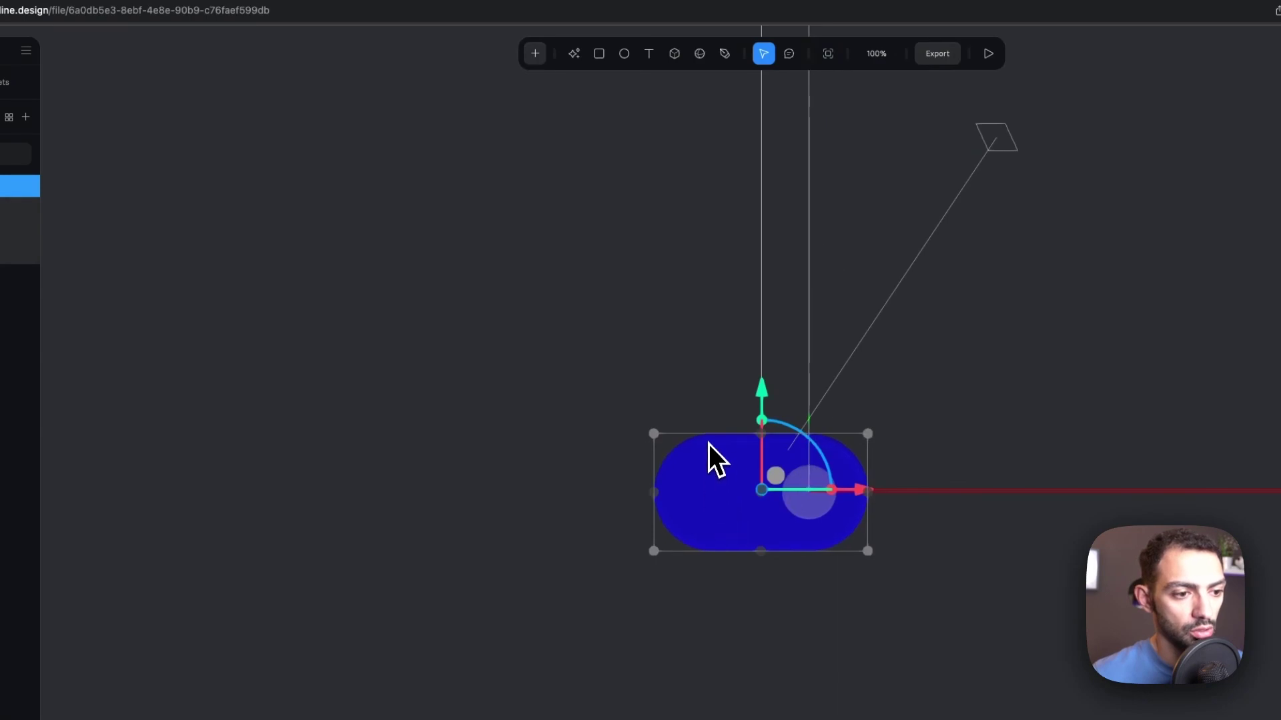
# Scale the whole toggle model up to fill much of the frame and check its size in the play preview
pyautogui.moveTo(712, 437); pyautogui.dragTo(714, 46)
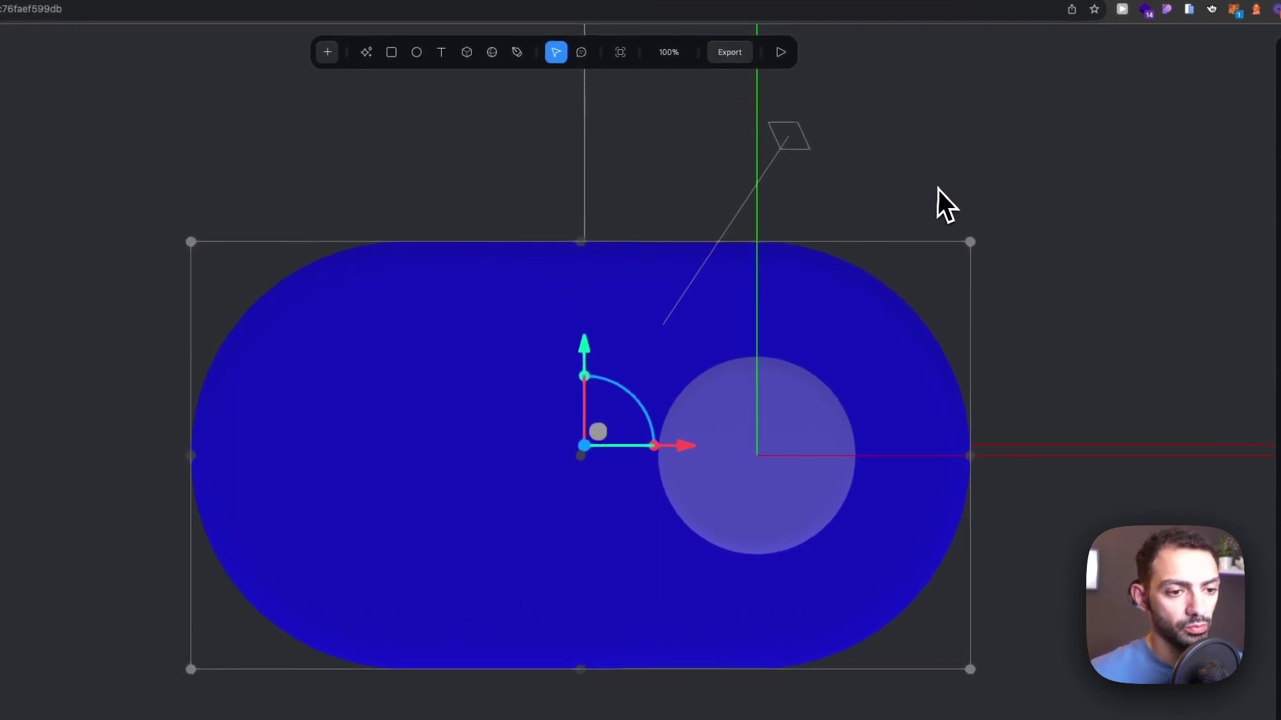
pyautogui.click(621, 52)
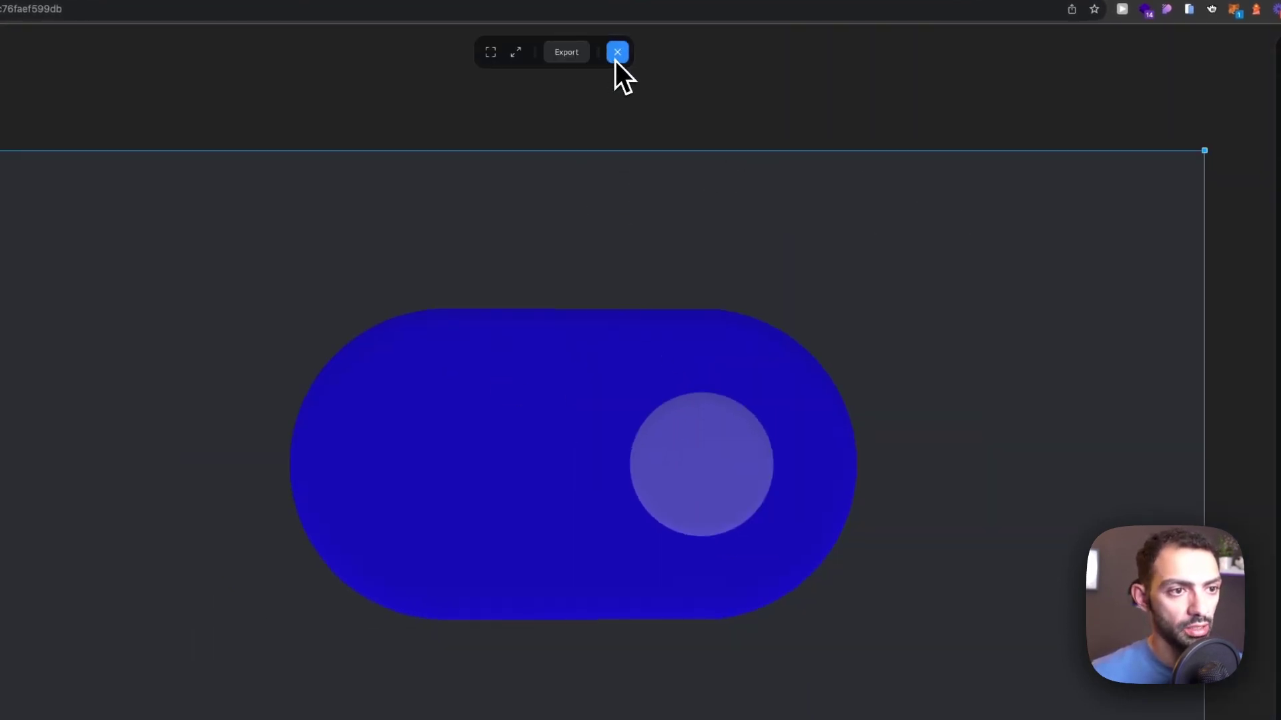
pyautogui.click(515, 53)
pyautogui.click(490, 54)
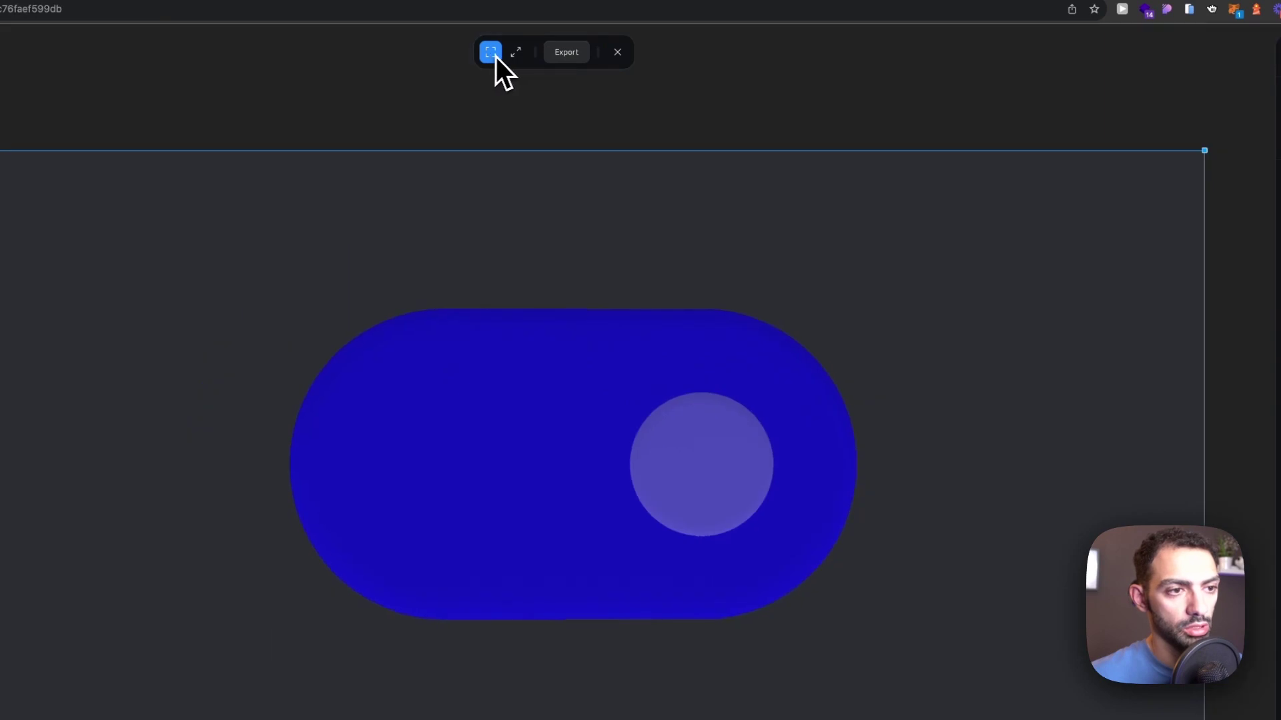
pyautogui.click(616, 53)
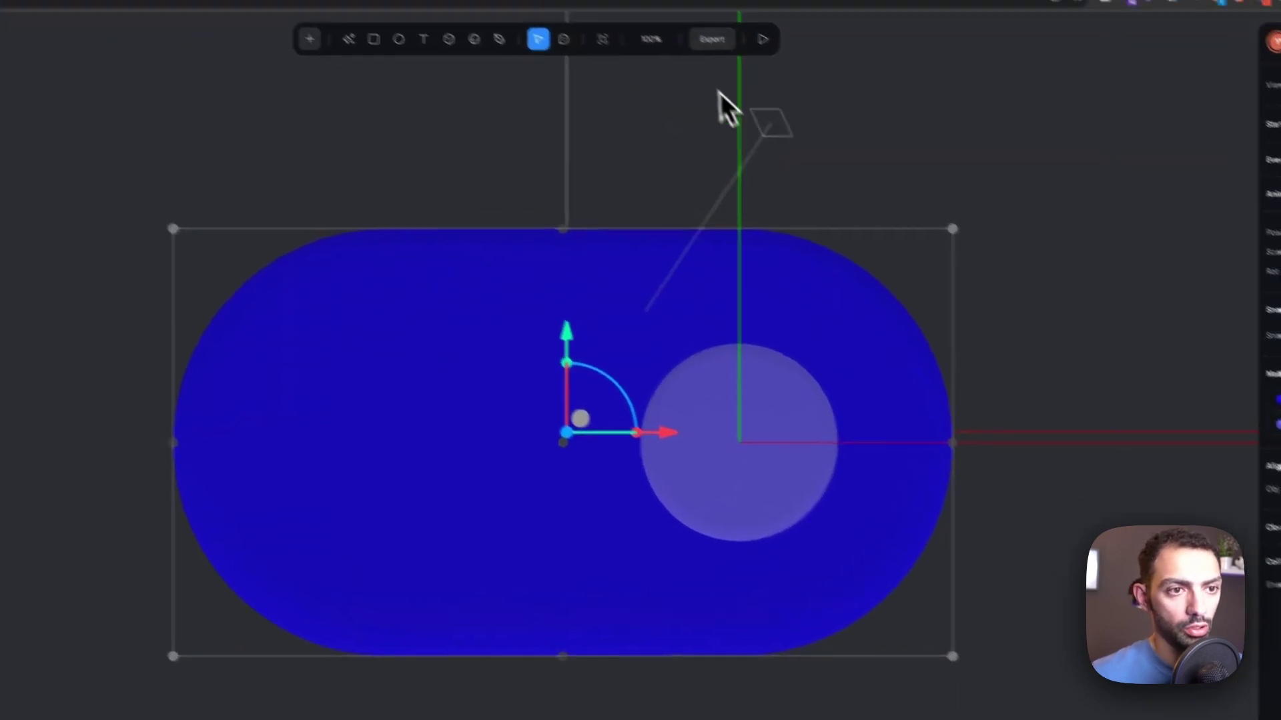
# In the public URL export's play settings, hide the background color and turn off page scroll, orbit, pan, zoom and soft orbit
pyautogui.click(791, 91)
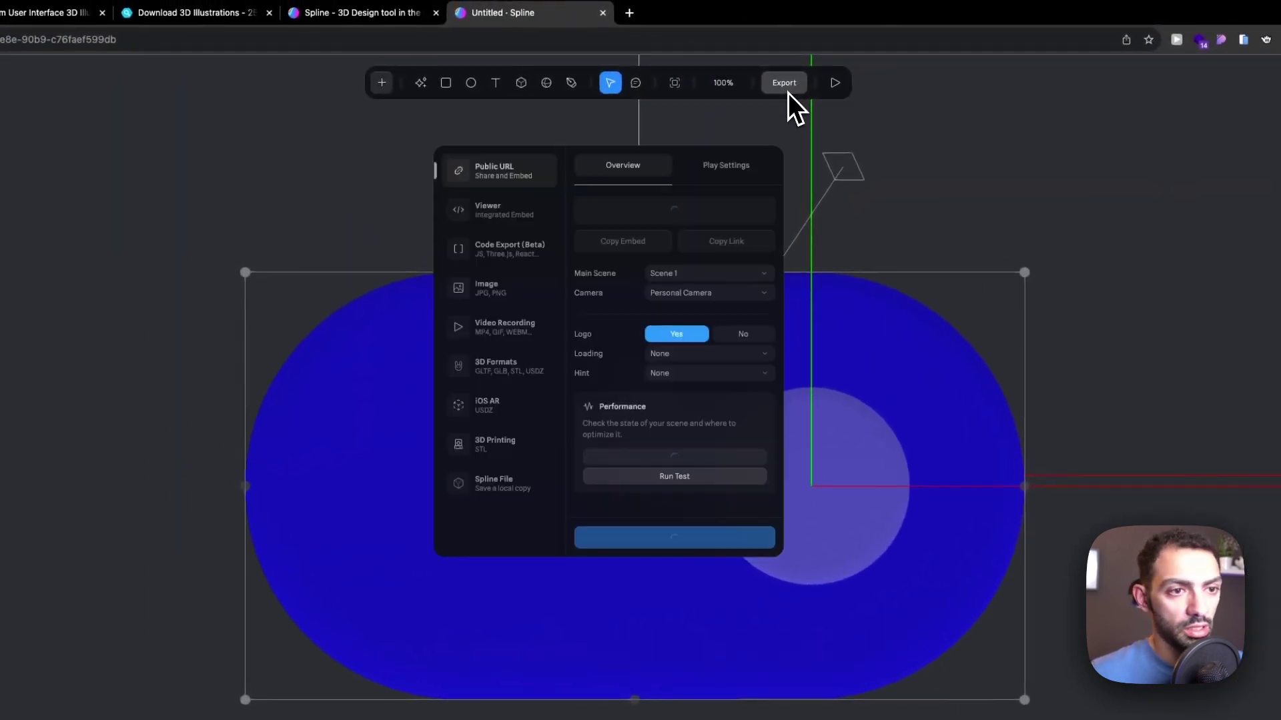
pyautogui.click(726, 167)
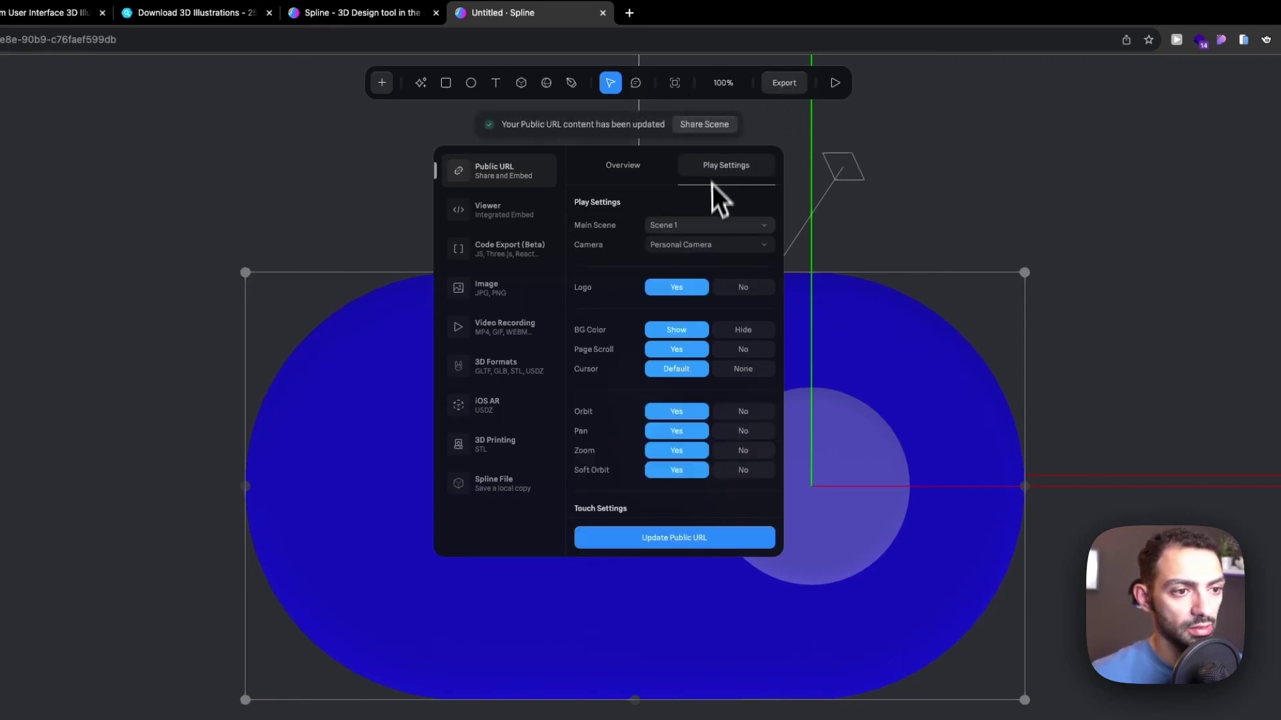
pyautogui.click(743, 334)
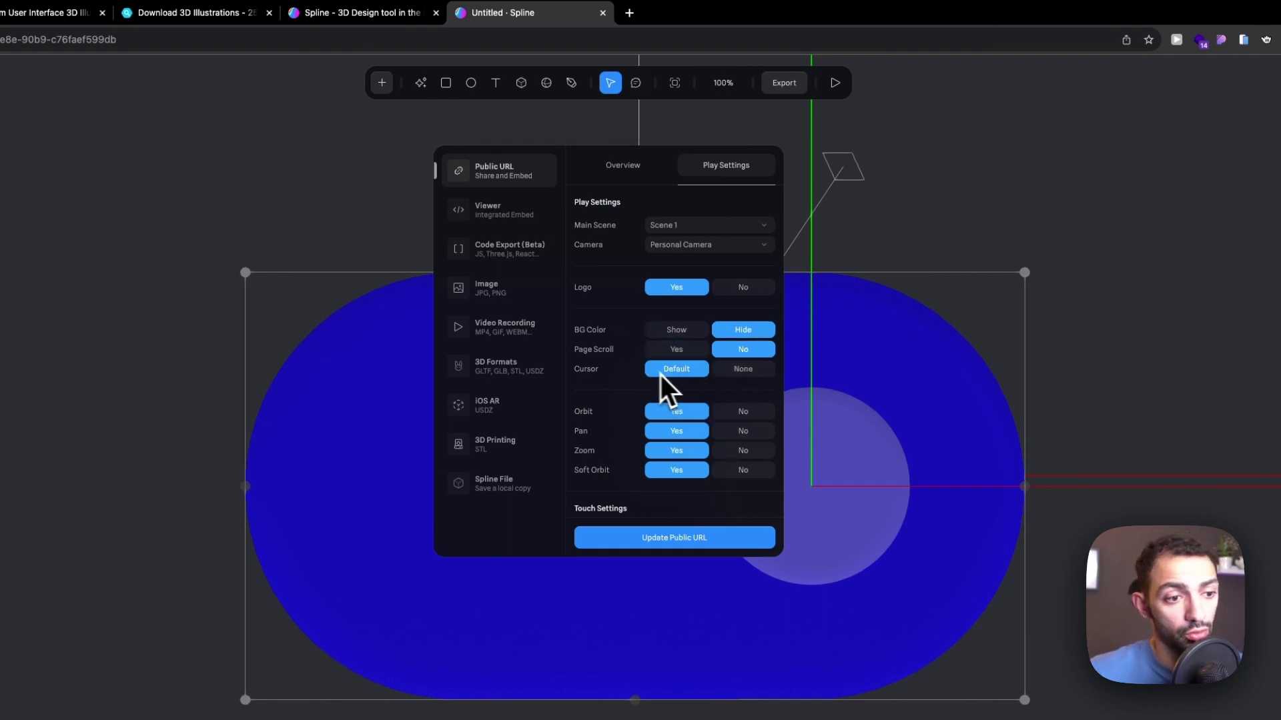
pyautogui.scroll(-3, 734, 376)
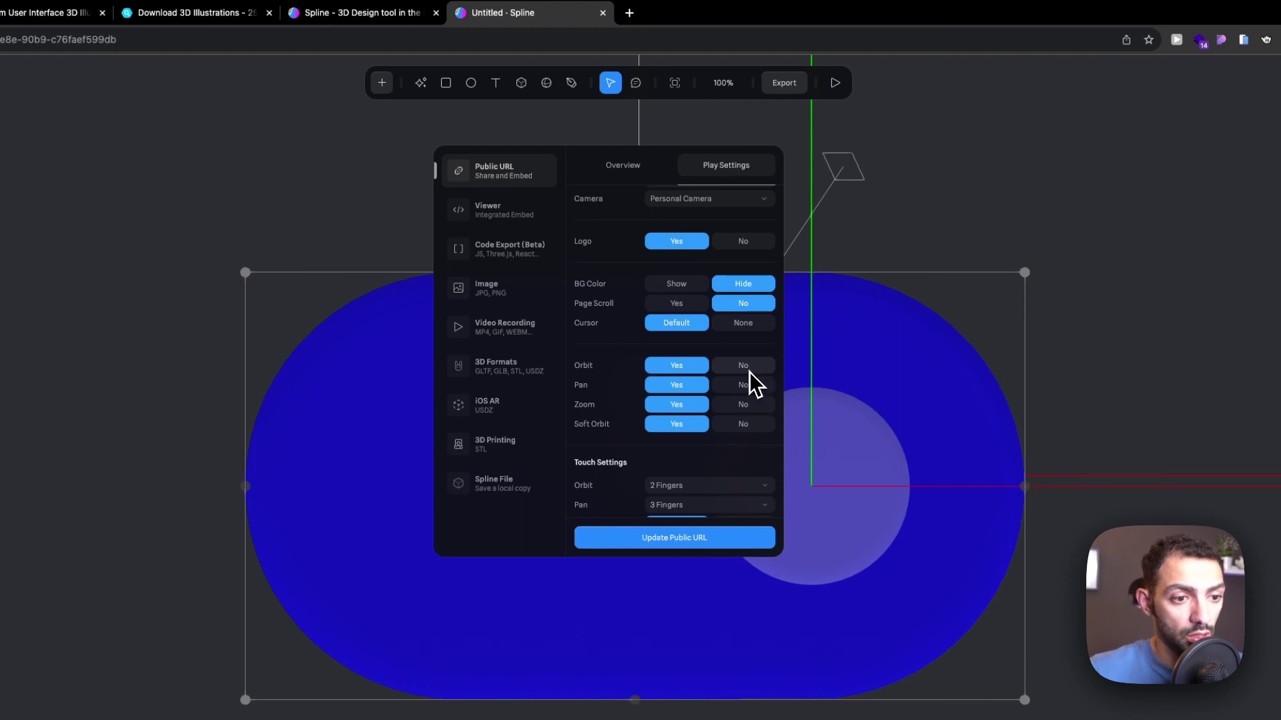
pyautogui.click(747, 370)
pyautogui.click(744, 384)
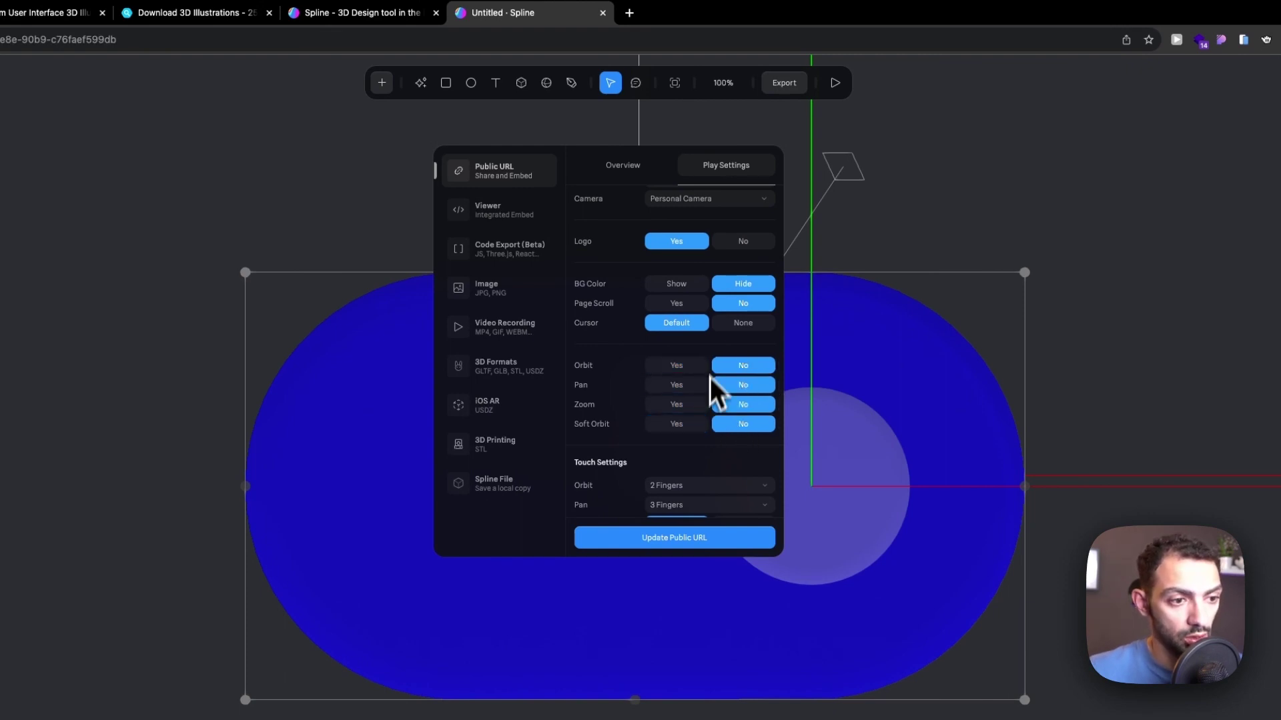
# Set touch zoom to None and touch page scroll to No, enable On Hover with Orbit Camera, and update the public URL
pyautogui.scroll(-3, 603, 433)
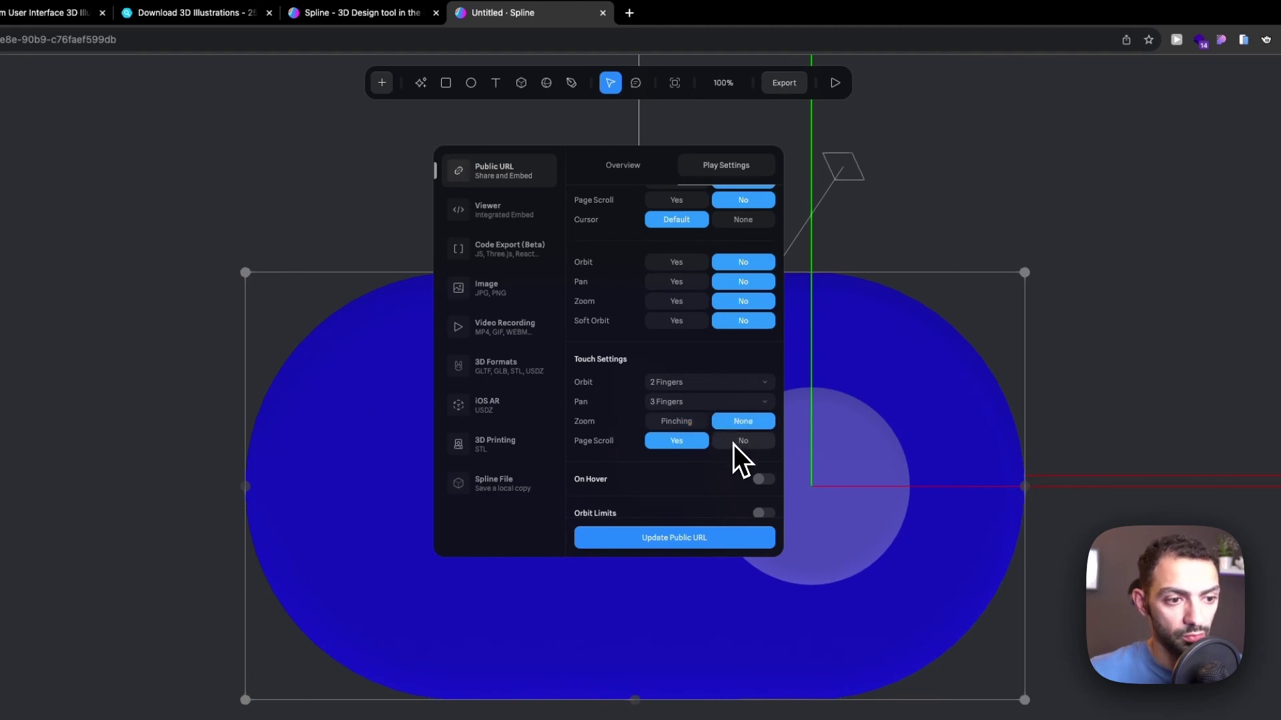
pyautogui.click(740, 442)
pyautogui.scroll(-3, 637, 443)
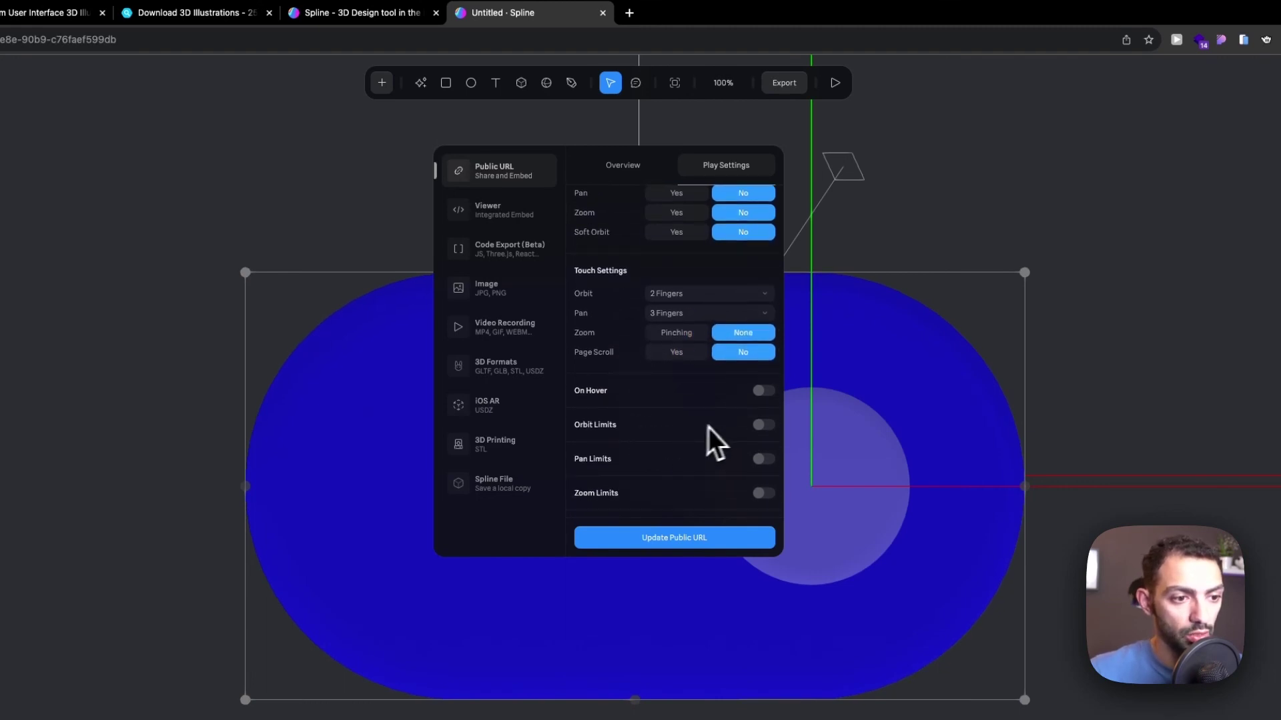
pyautogui.scroll(-1, 730, 441)
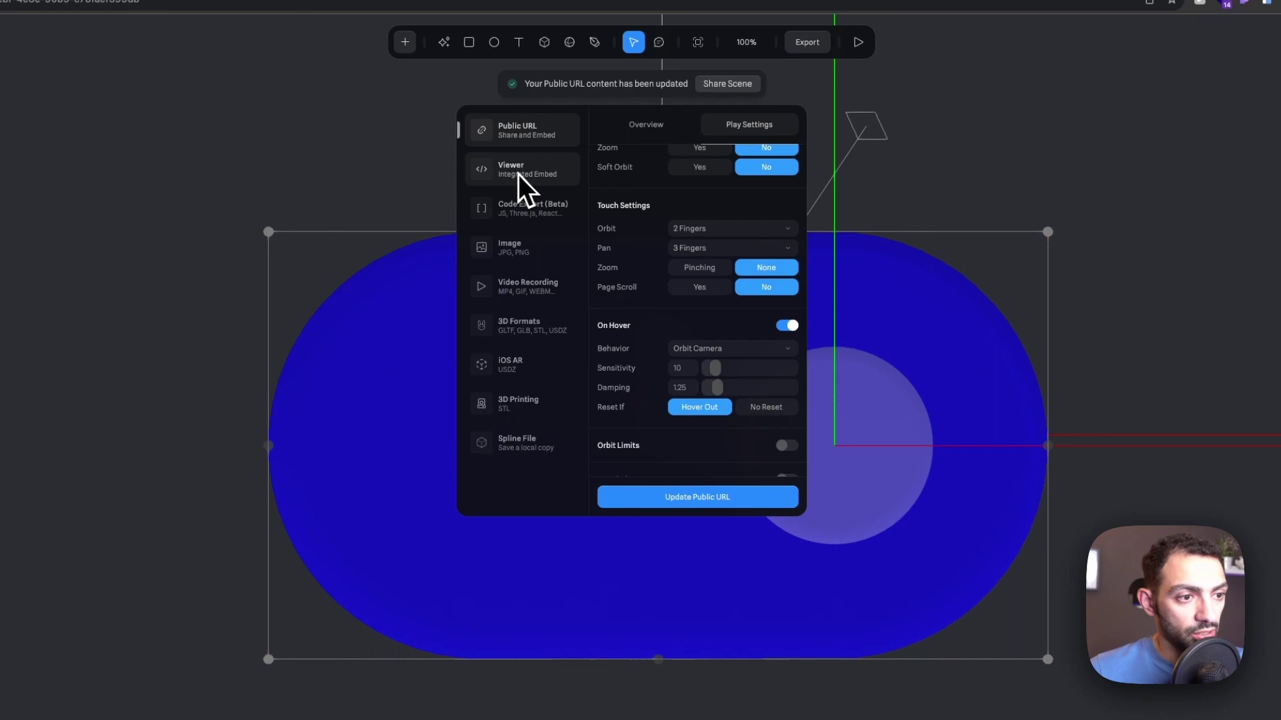
# Update the scene's Viewer export and copy its scene URL
pyautogui.click(519, 174)
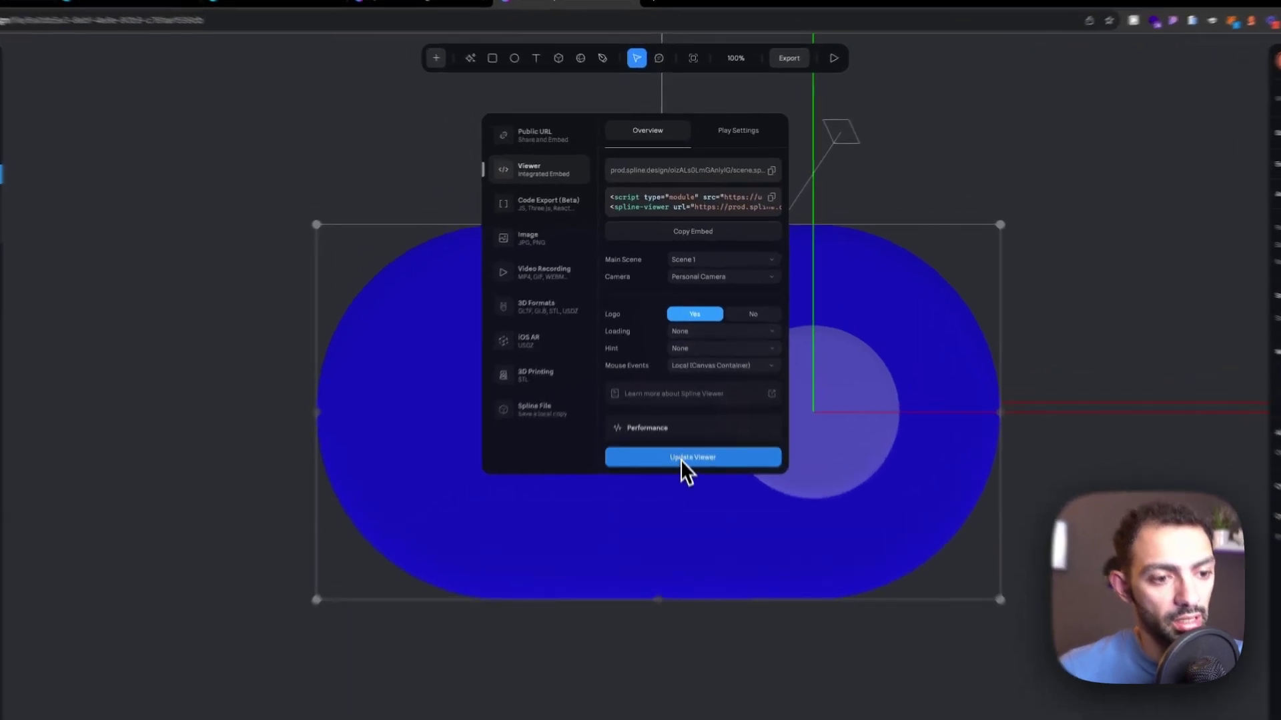
pyautogui.click(680, 399)
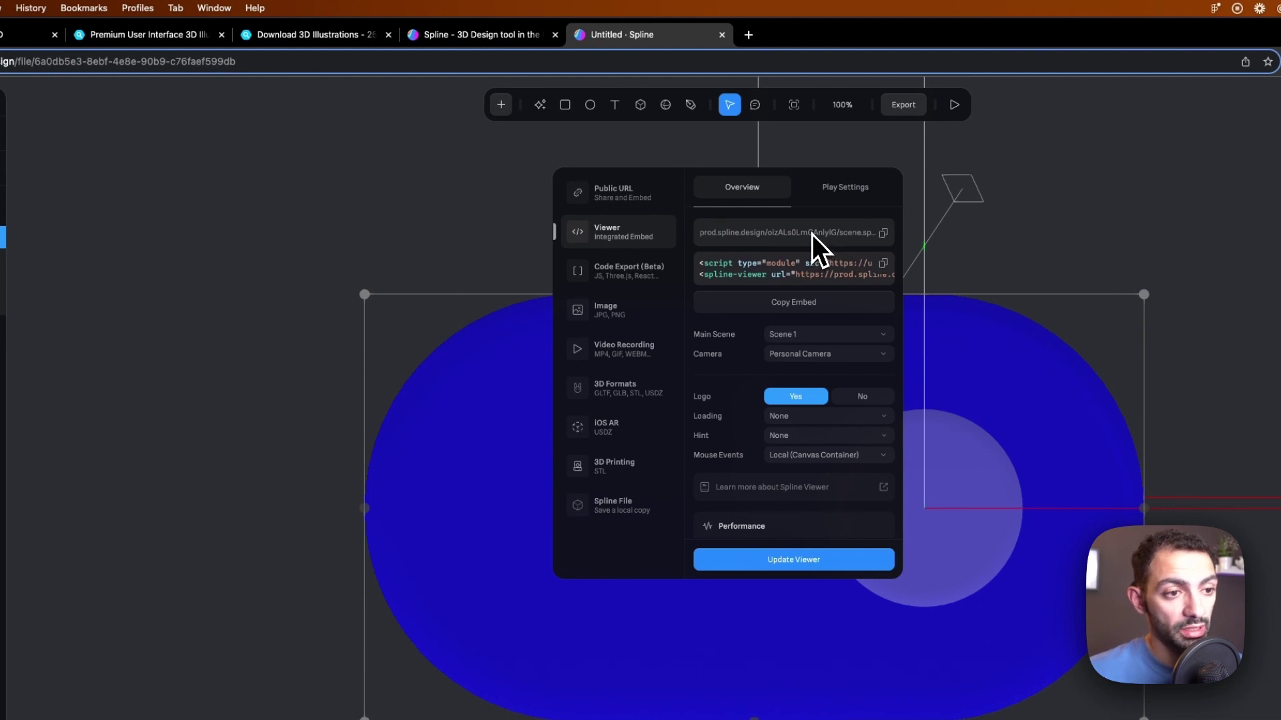
# Switch to the Webflow project, add a Spline Scene element to the empty Bento Box, and load the copied scene URL into it
pyautogui.click(140, 35)
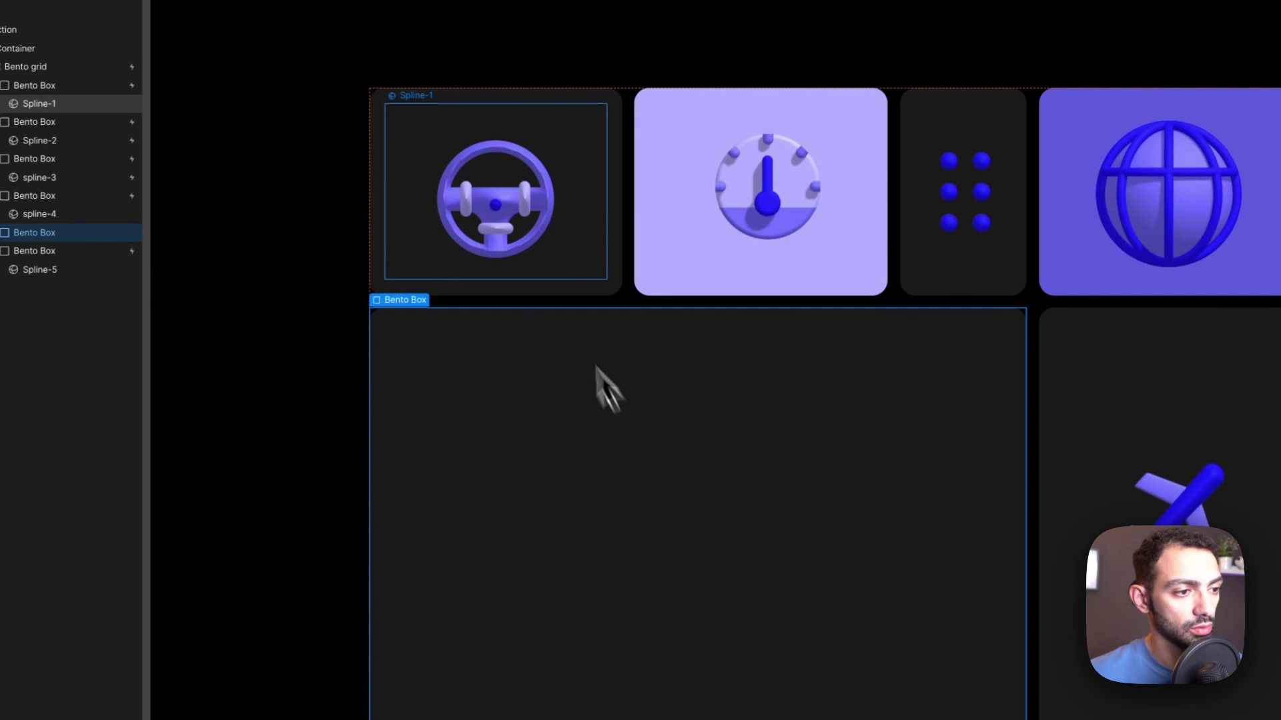
pyautogui.press('a')
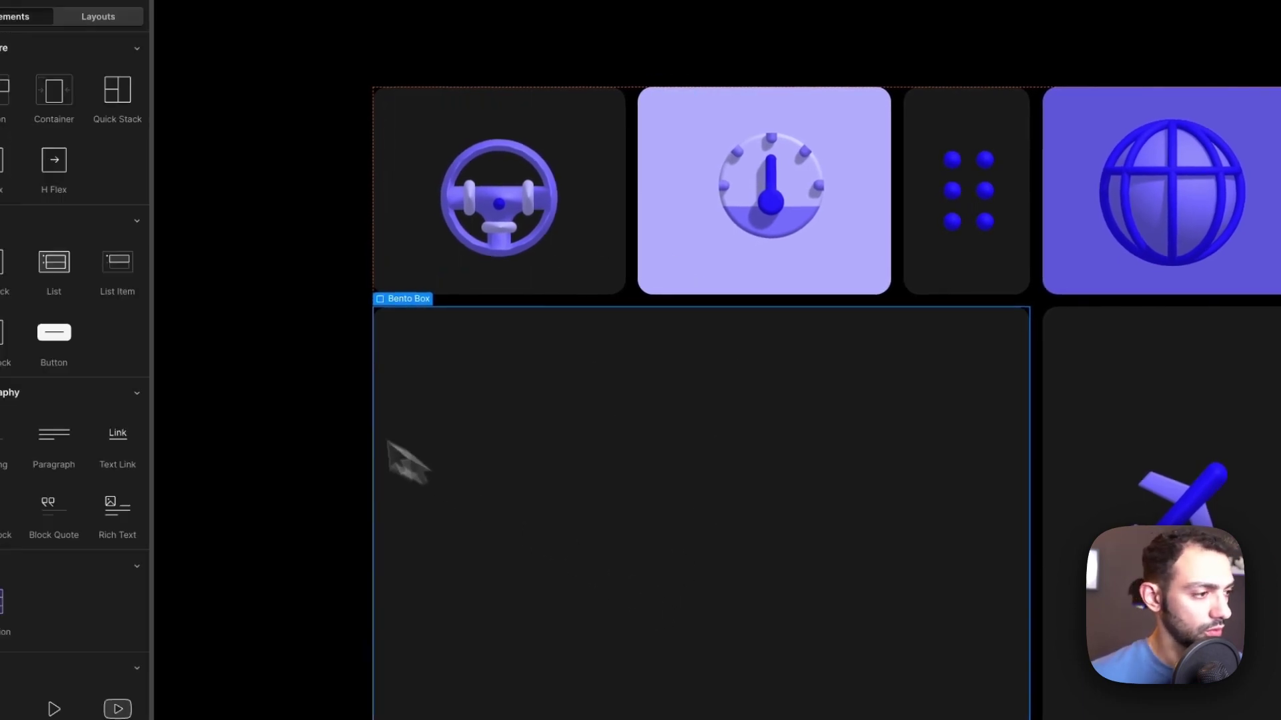
pyautogui.click(730, 453)
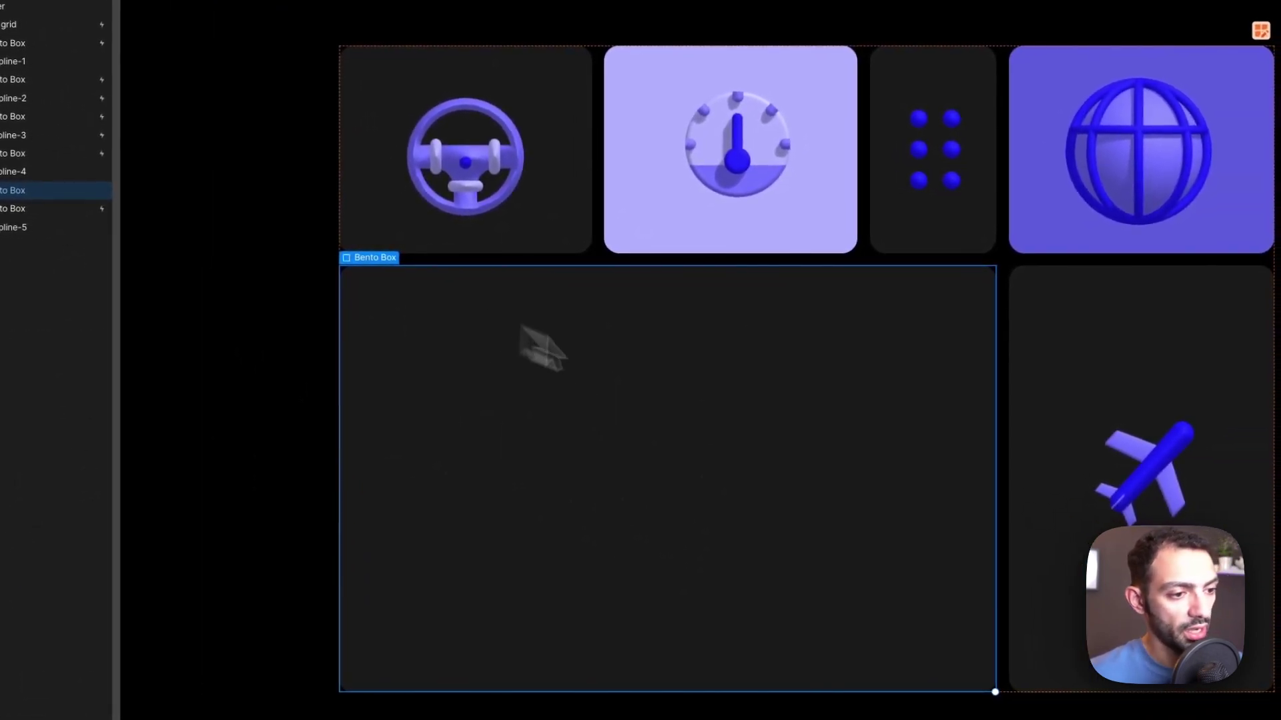
pyautogui.press('super+k')
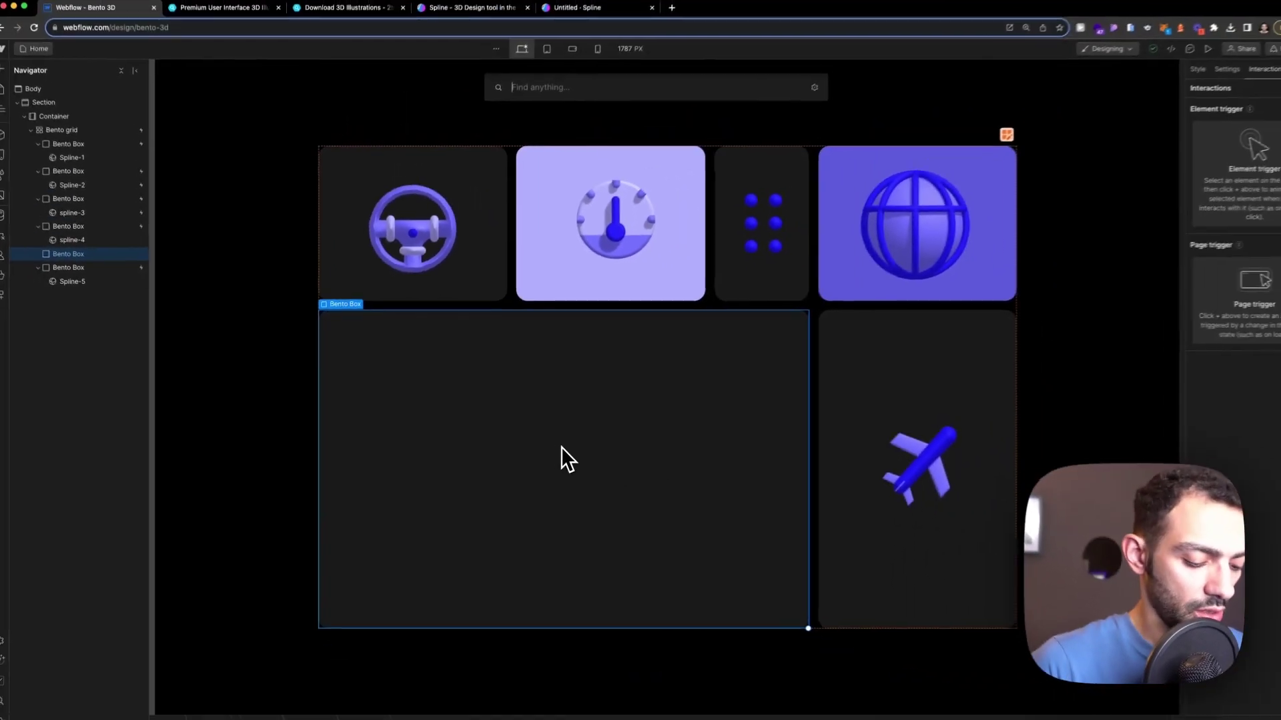
pyautogui.write('spline')
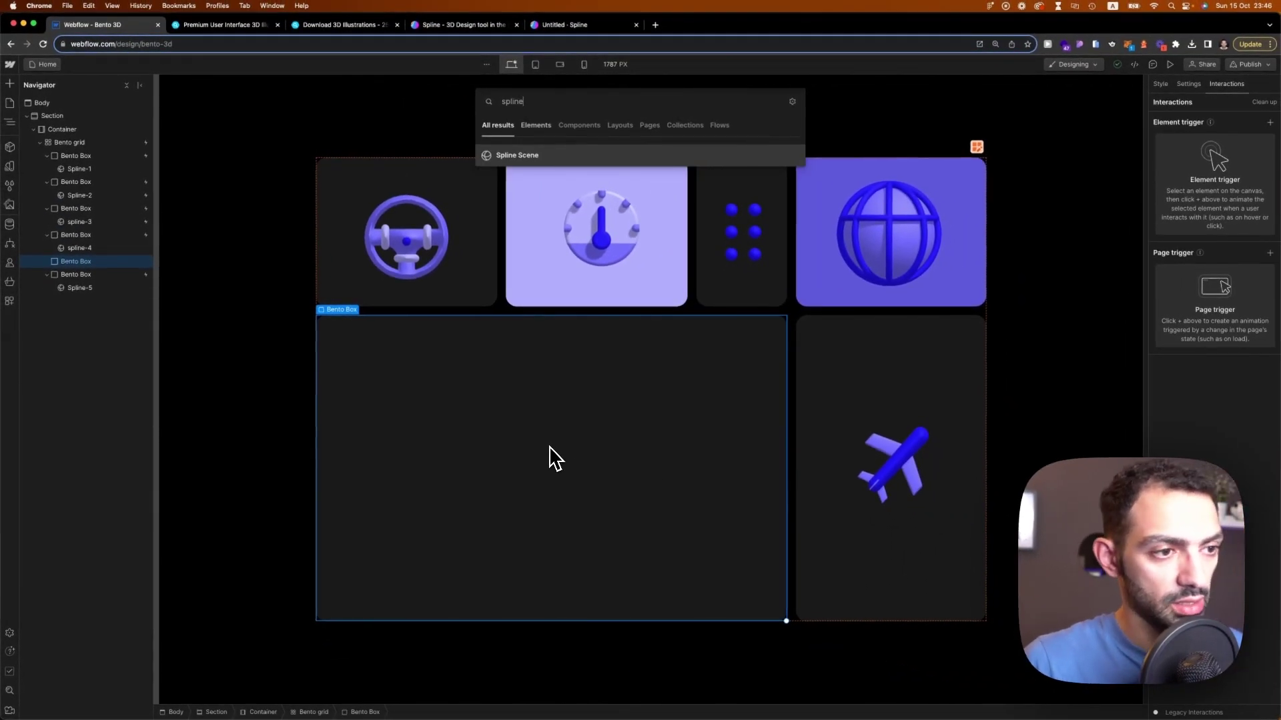
pyautogui.press('Return')
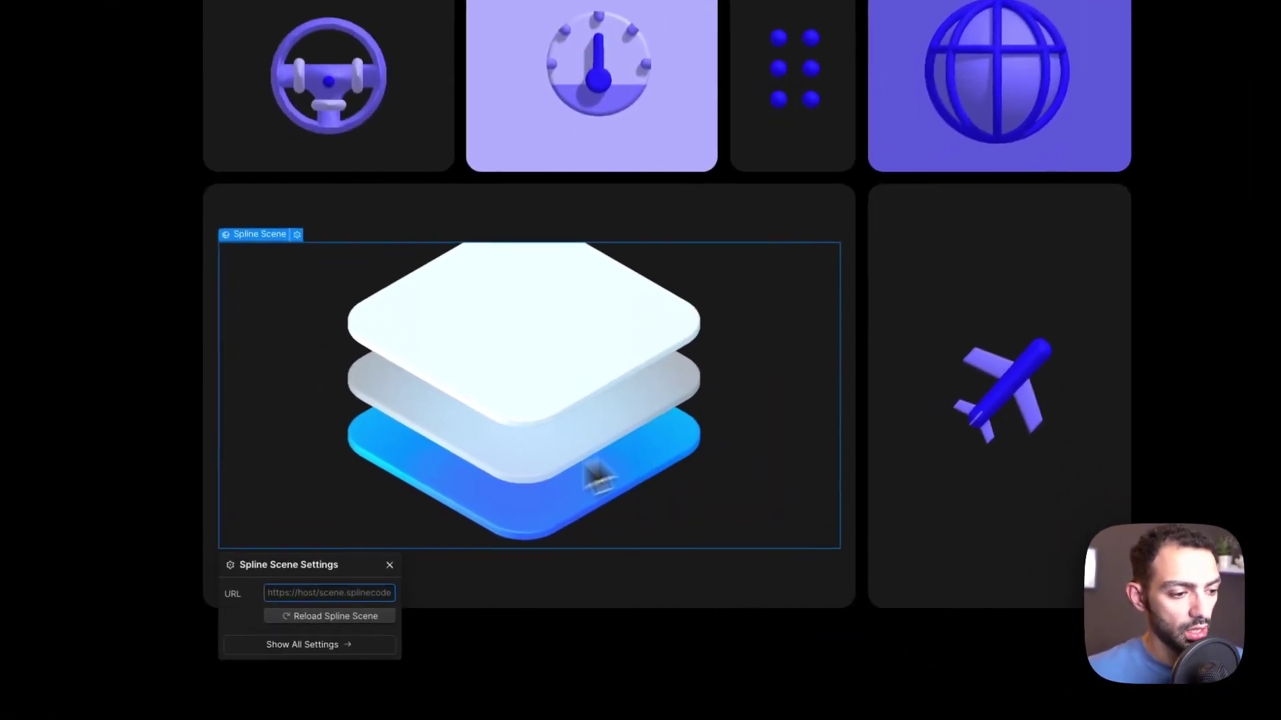
pyautogui.press('super+v')
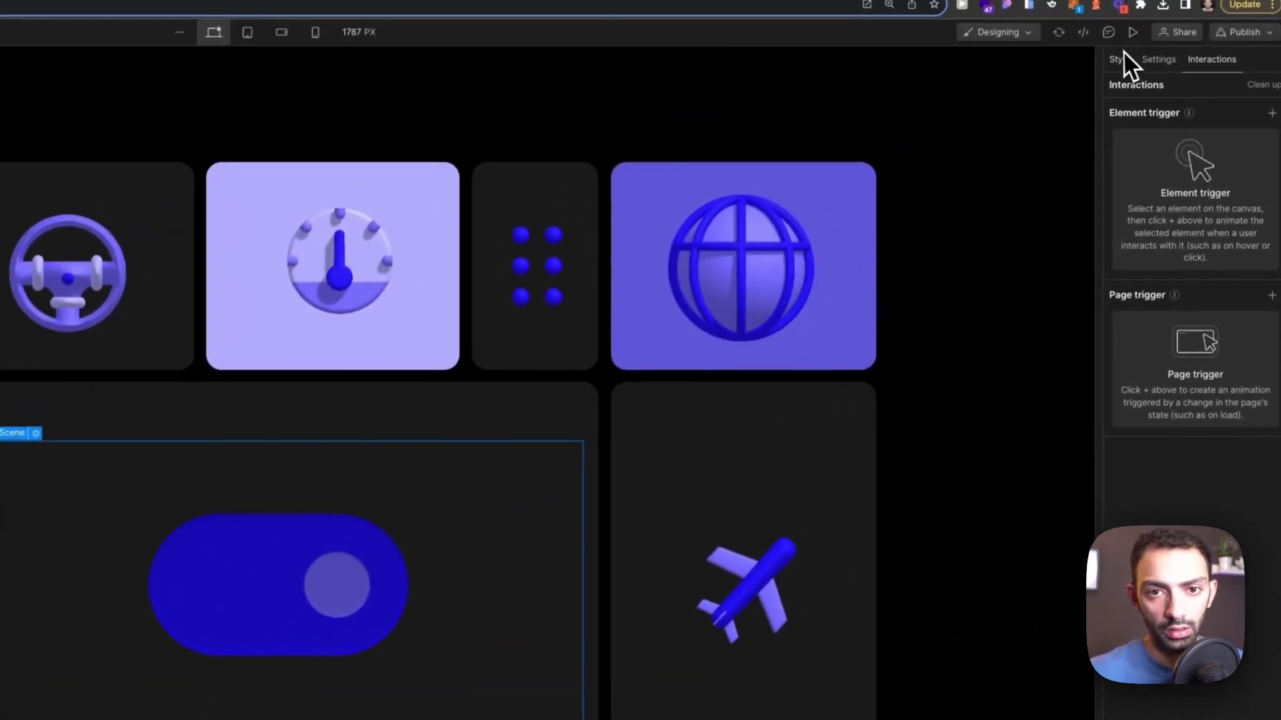
# Try giving the new Spline Scene element a newly created style class named "spline 6"
pyautogui.click(1123, 53)
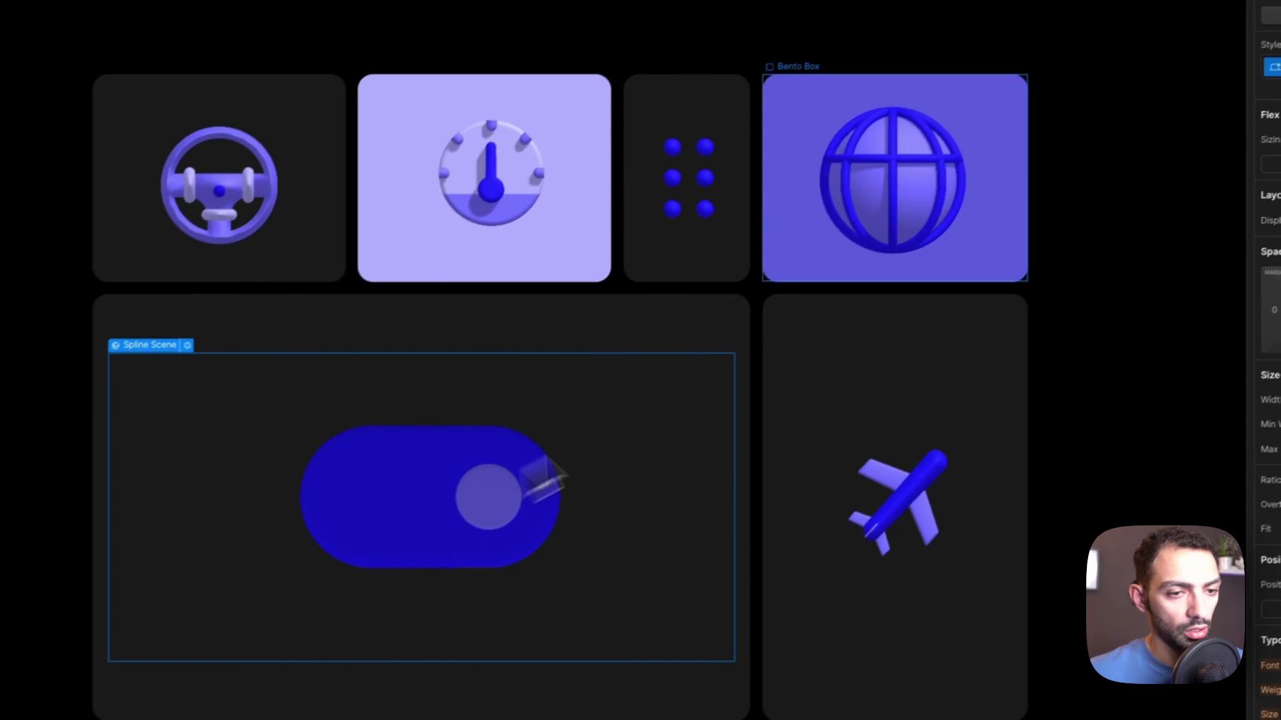
pyautogui.click(1215, 203)
pyautogui.write('b')
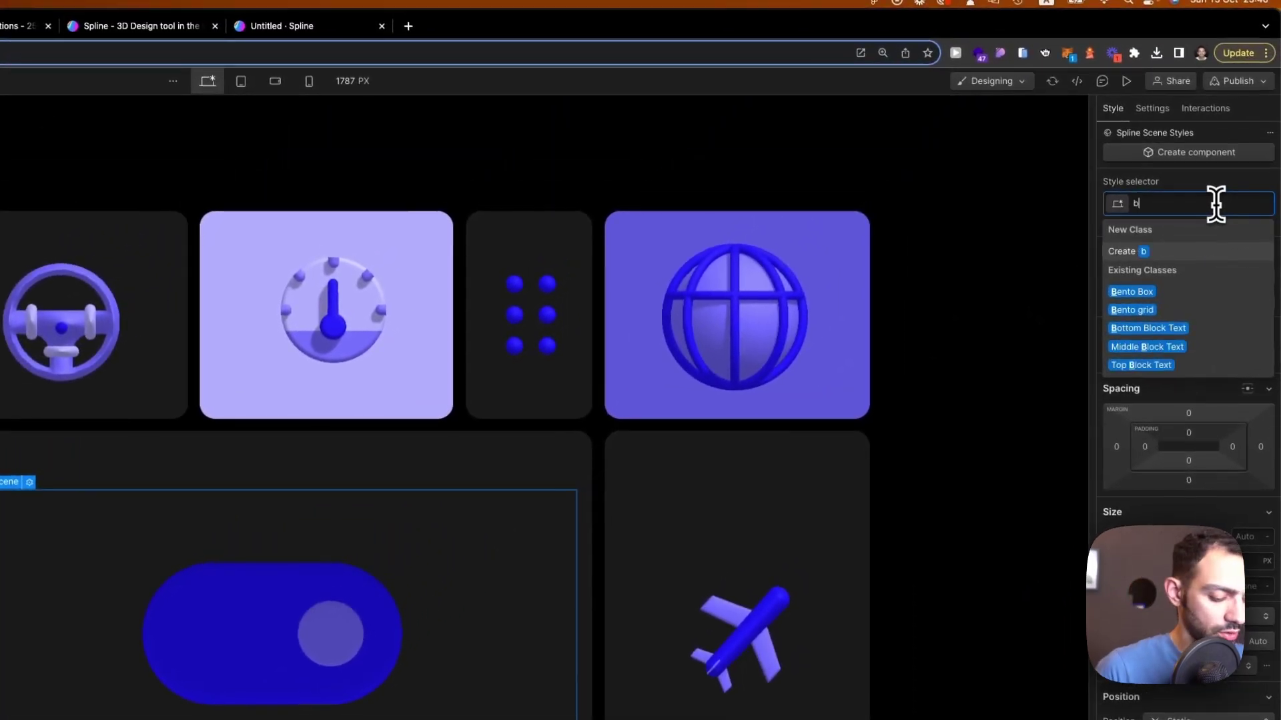
pyautogui.write('ento')
pyautogui.press('BackSpace')
pyautogui.press('BackSpace')
pyautogui.press('BackSpace')
pyautogui.press('BackSpace')
pyautogui.press('BackSpace')
pyautogui.write('spl')
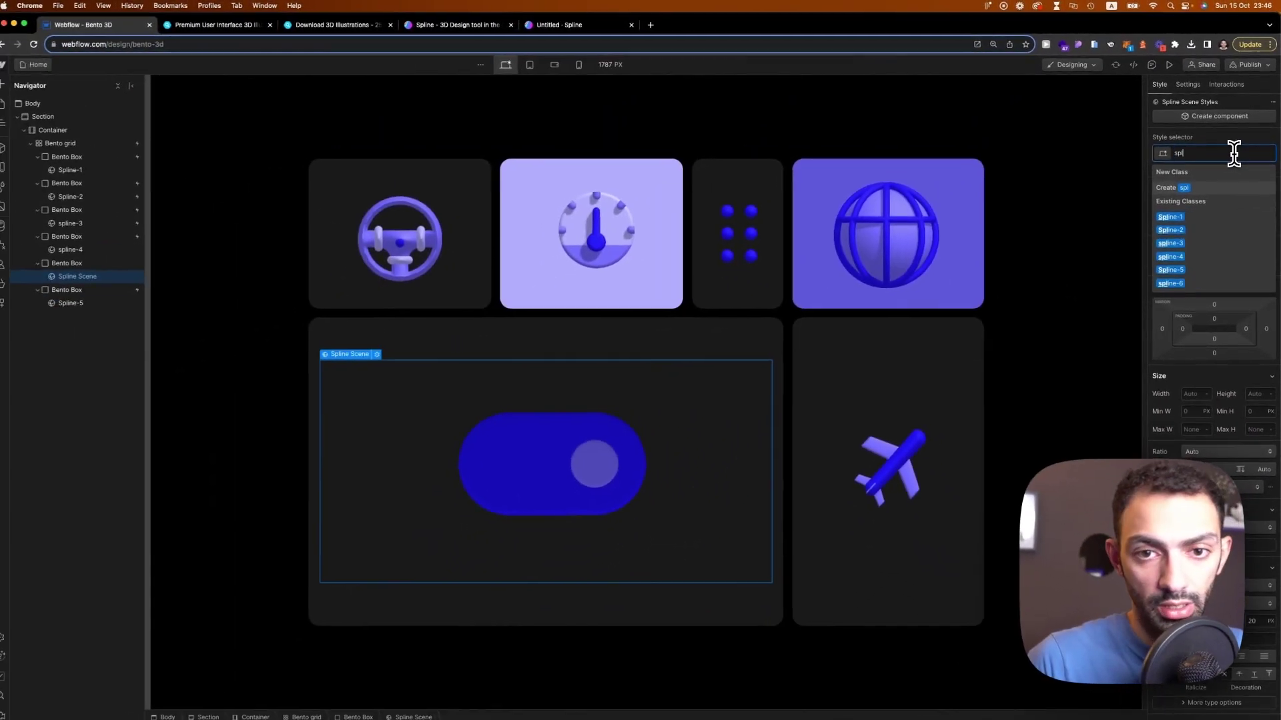
pyautogui.write('ine')
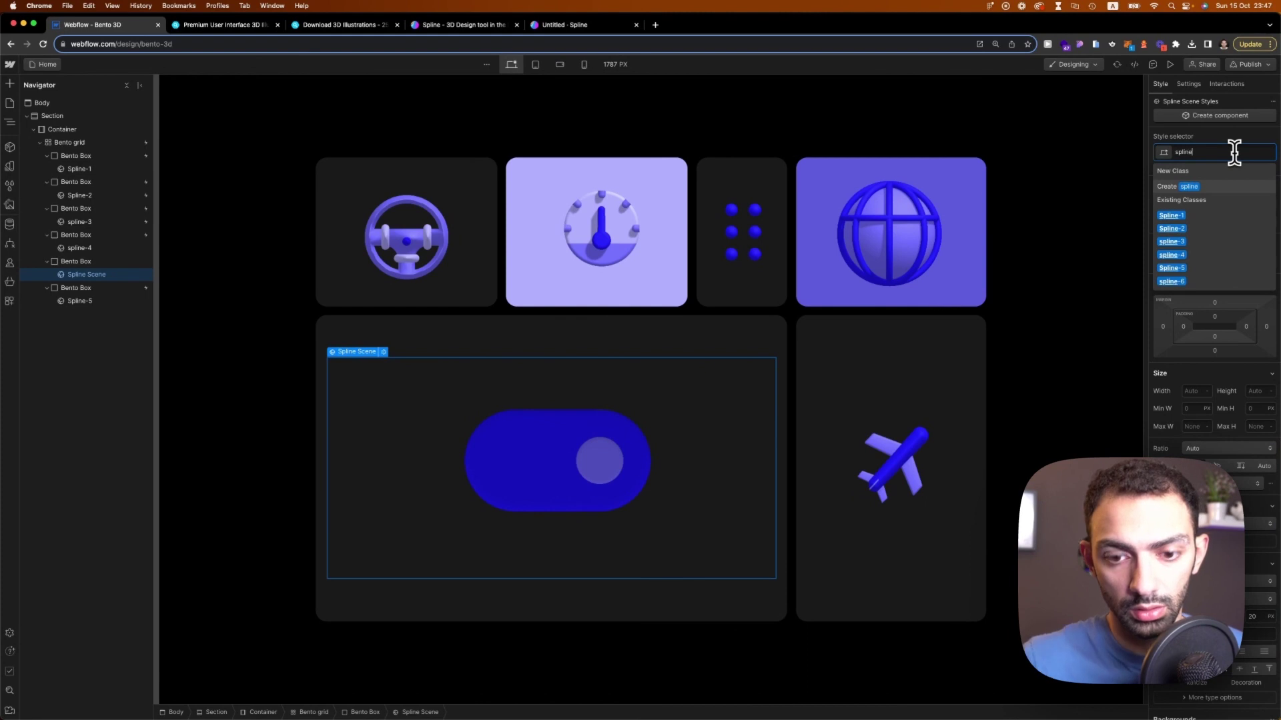
pyautogui.write(' 6')
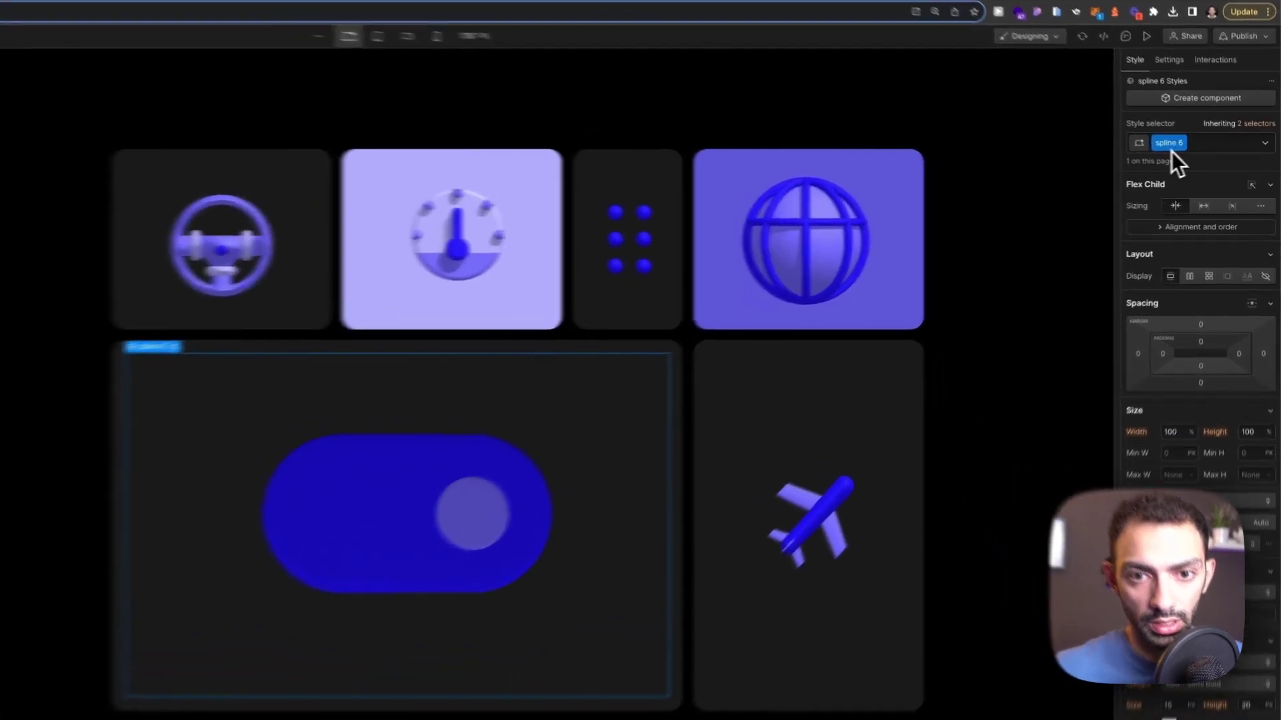
# Remove the new class from the Spline Scene element and assign the existing class spline-6 instead
pyautogui.click(1222, 155)
pyautogui.press('BackSpace')
pyautogui.write('spline')
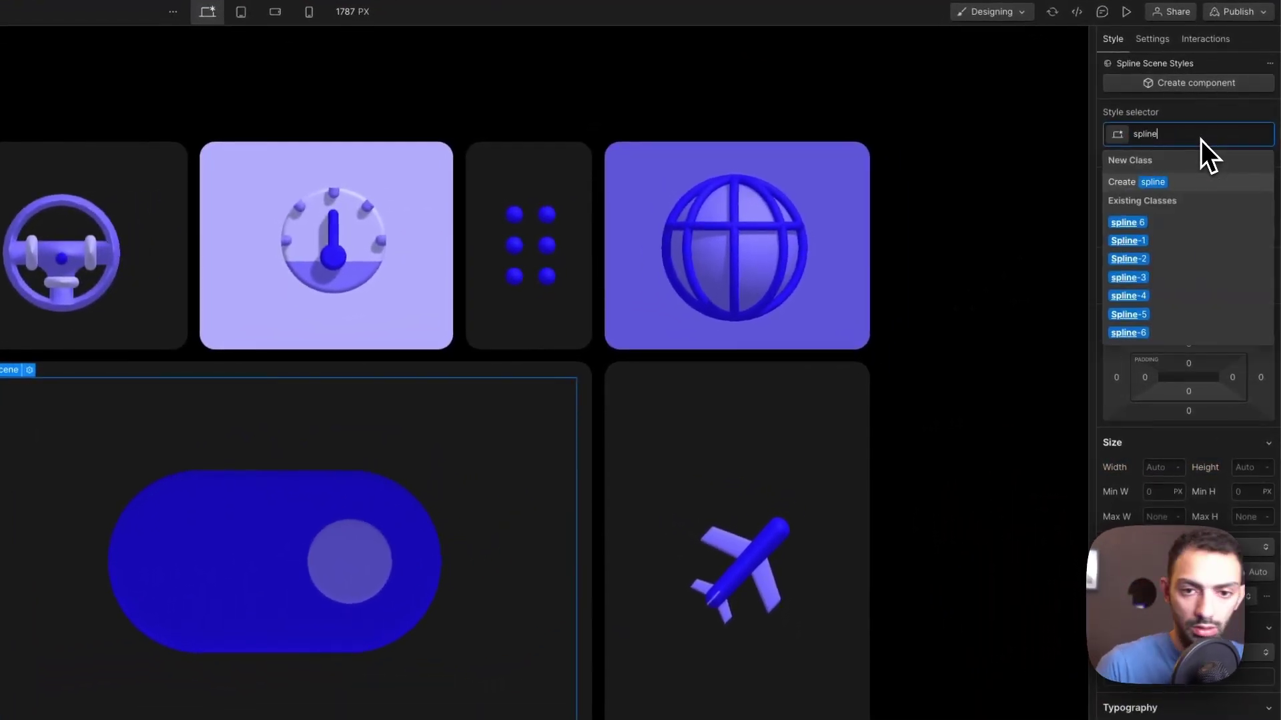
pyautogui.click(1128, 333)
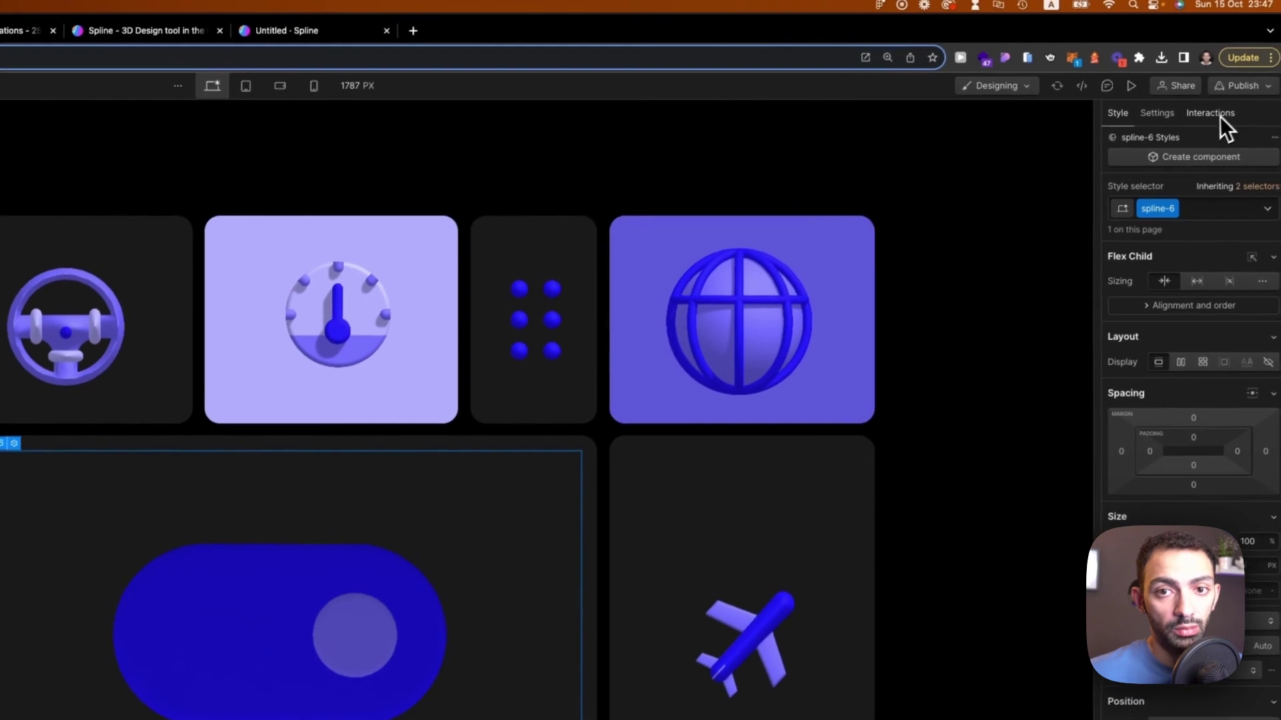
# Add a Mouse click (tap) trigger to the spline-6 element with Start an animation as its first-click action
pyautogui.click(1220, 117)
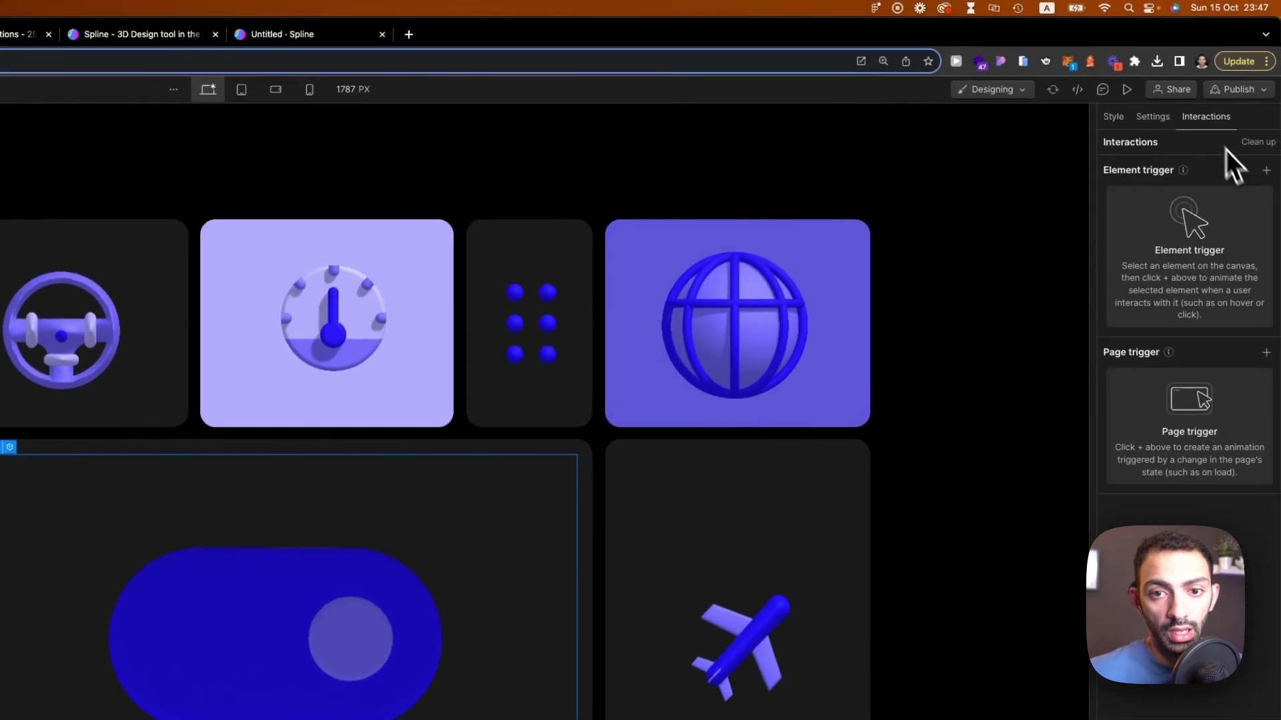
pyautogui.click(1266, 172)
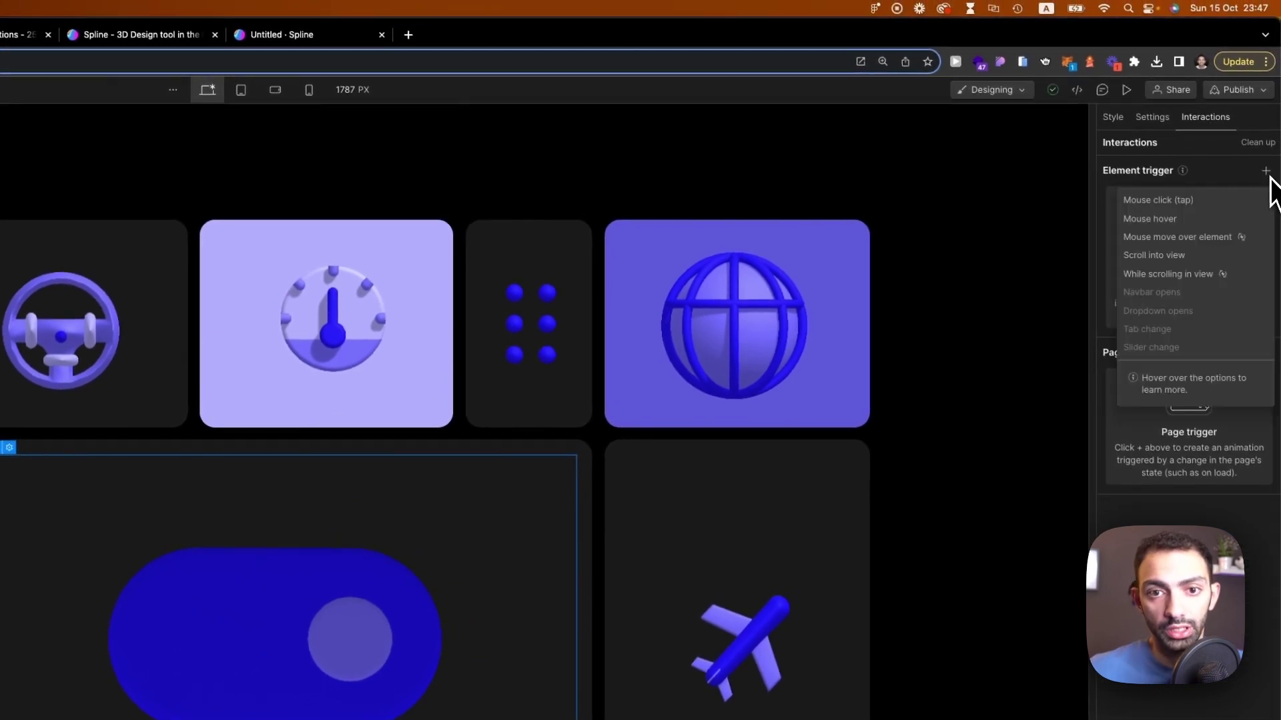
pyautogui.click(1190, 204)
pyautogui.click(1219, 255)
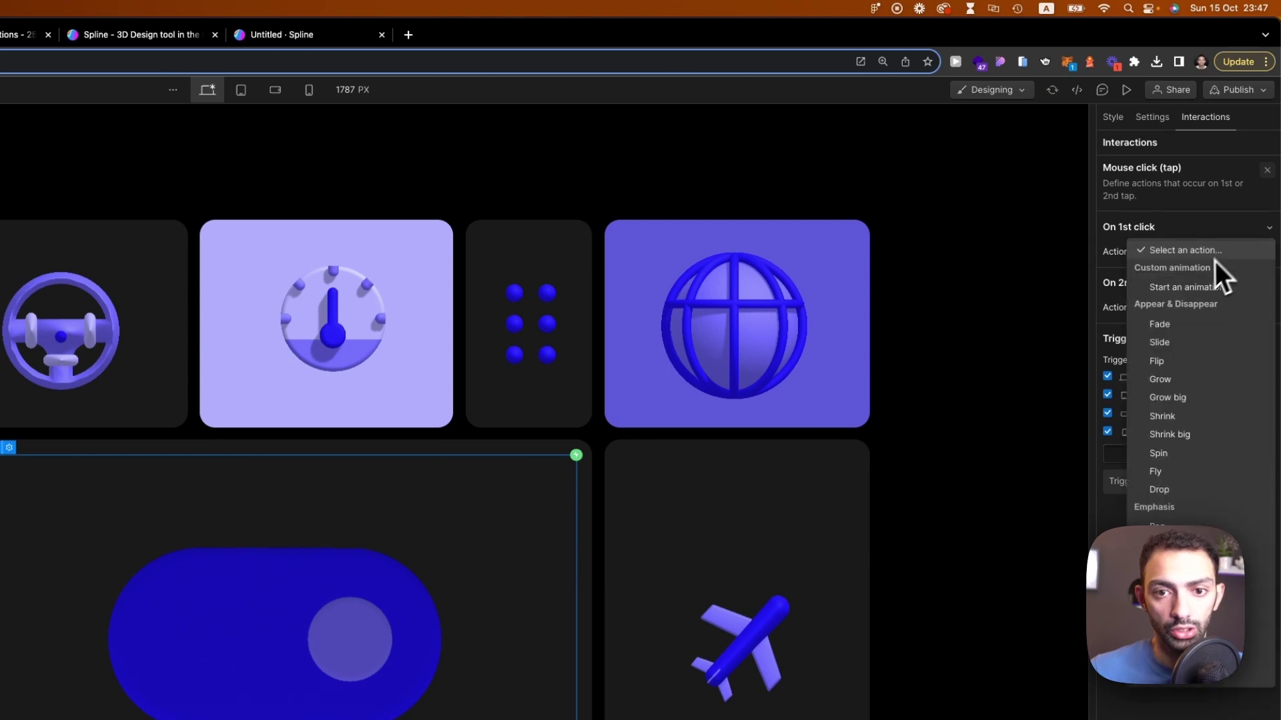
pyautogui.click(1184, 294)
# Create a timed animation named "Bento 6 Click" for the first click
pyautogui.click(1265, 276)
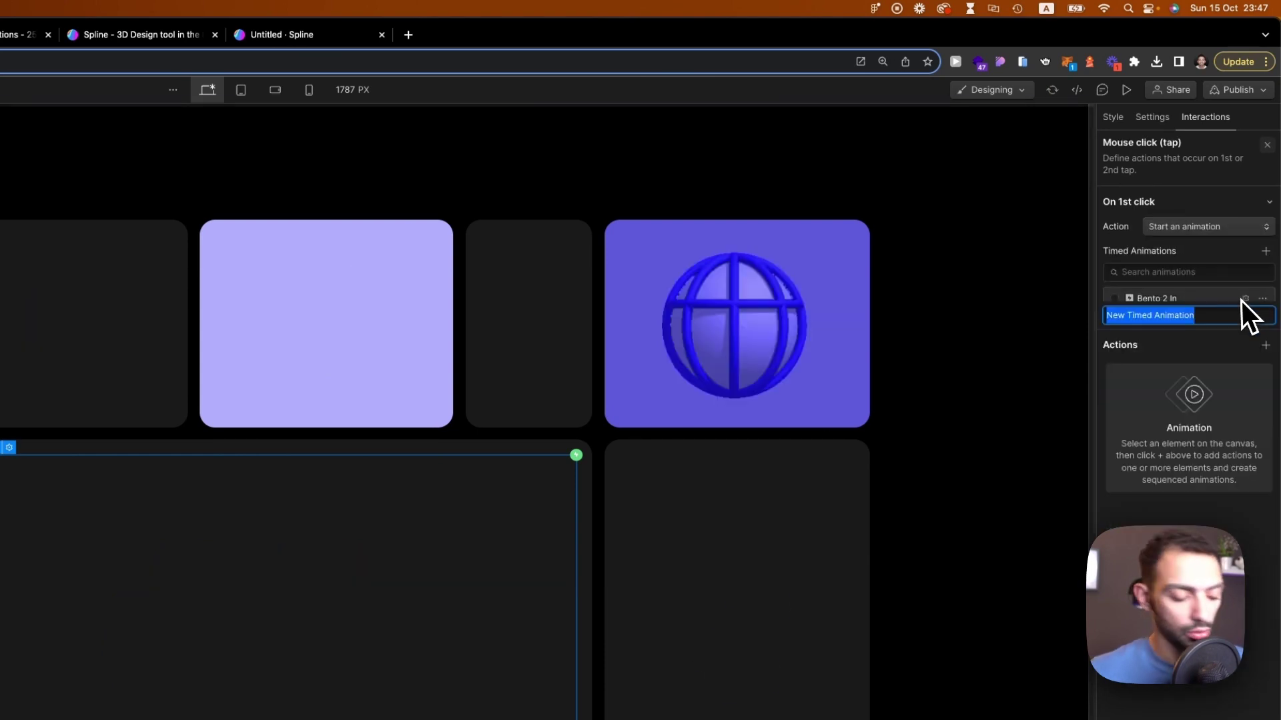
pyautogui.write('Bento 6 C')
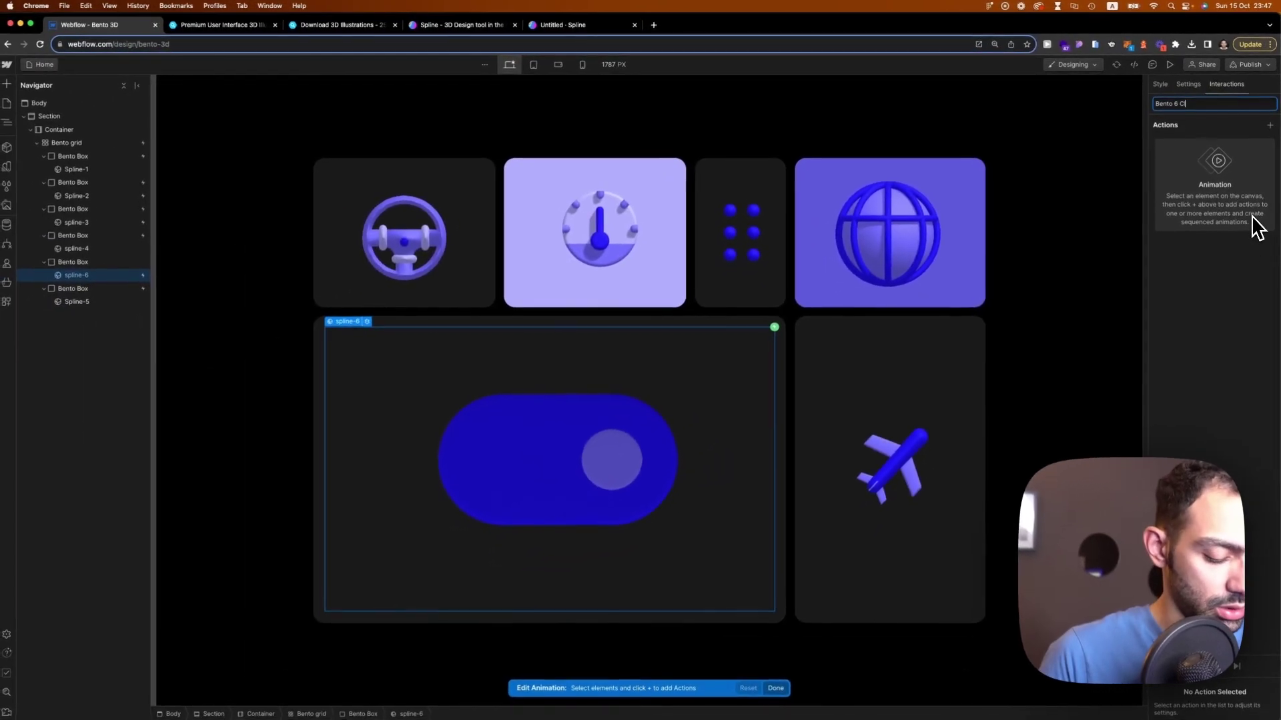
pyautogui.write('lick')
pyautogui.press('Return')
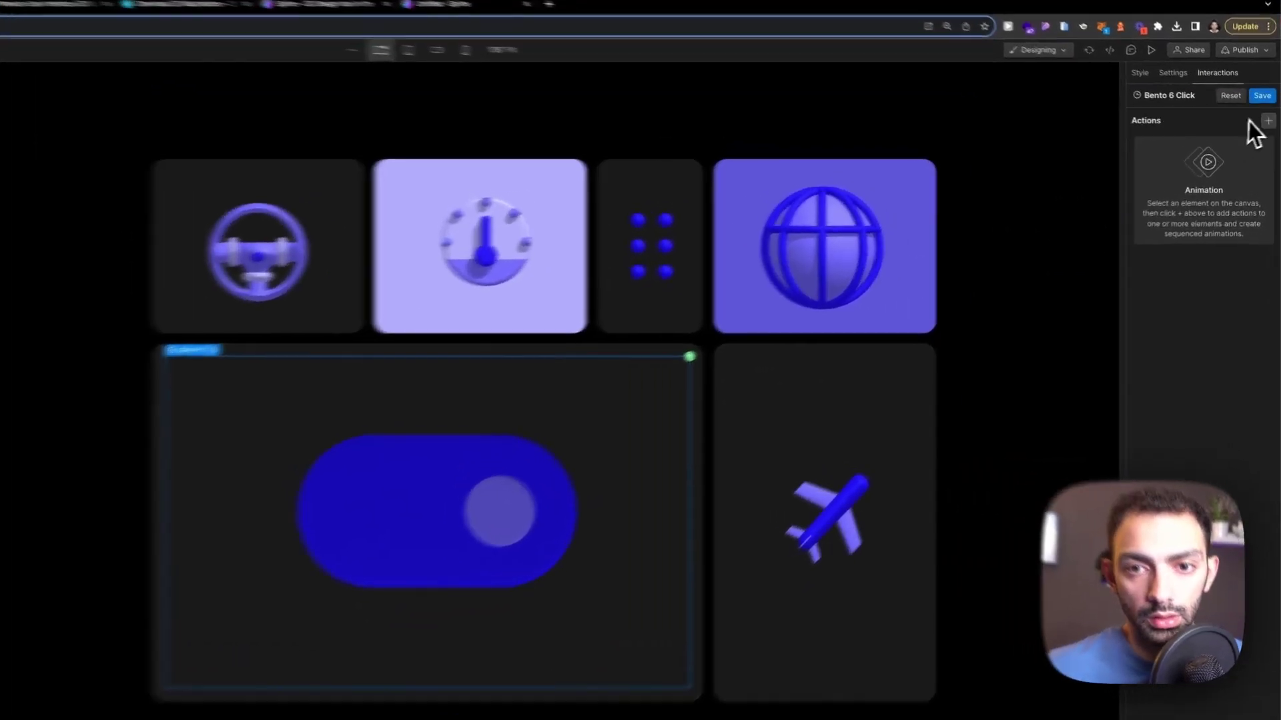
# Add a Spline action for the spline-6 element to the Bento 6 Click animation
pyautogui.click(1270, 125)
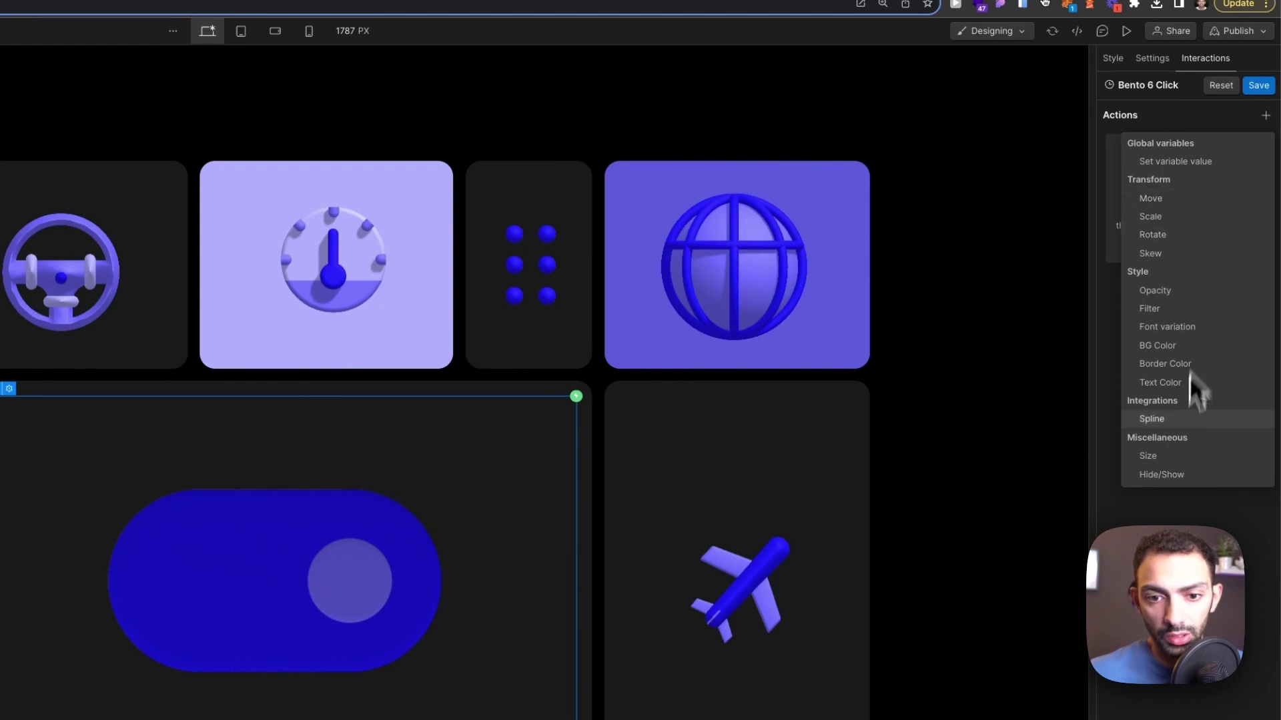
pyautogui.click(1154, 425)
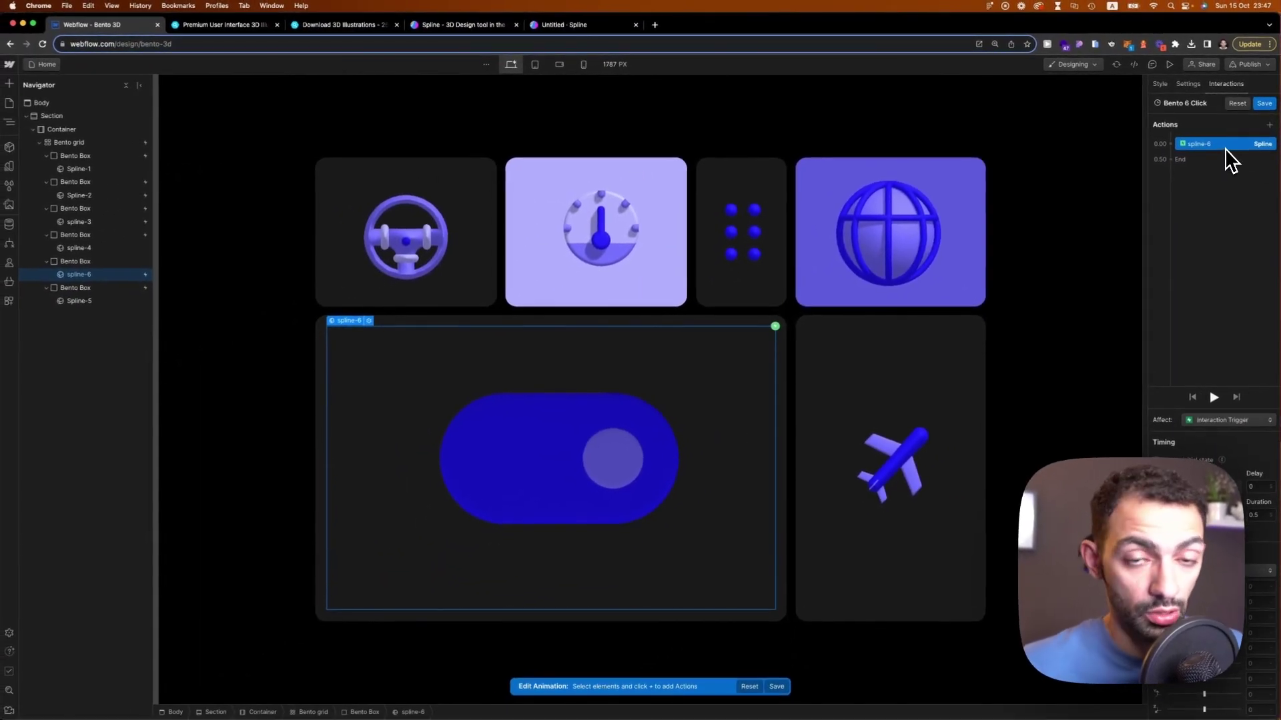
pyautogui.click(1194, 486)
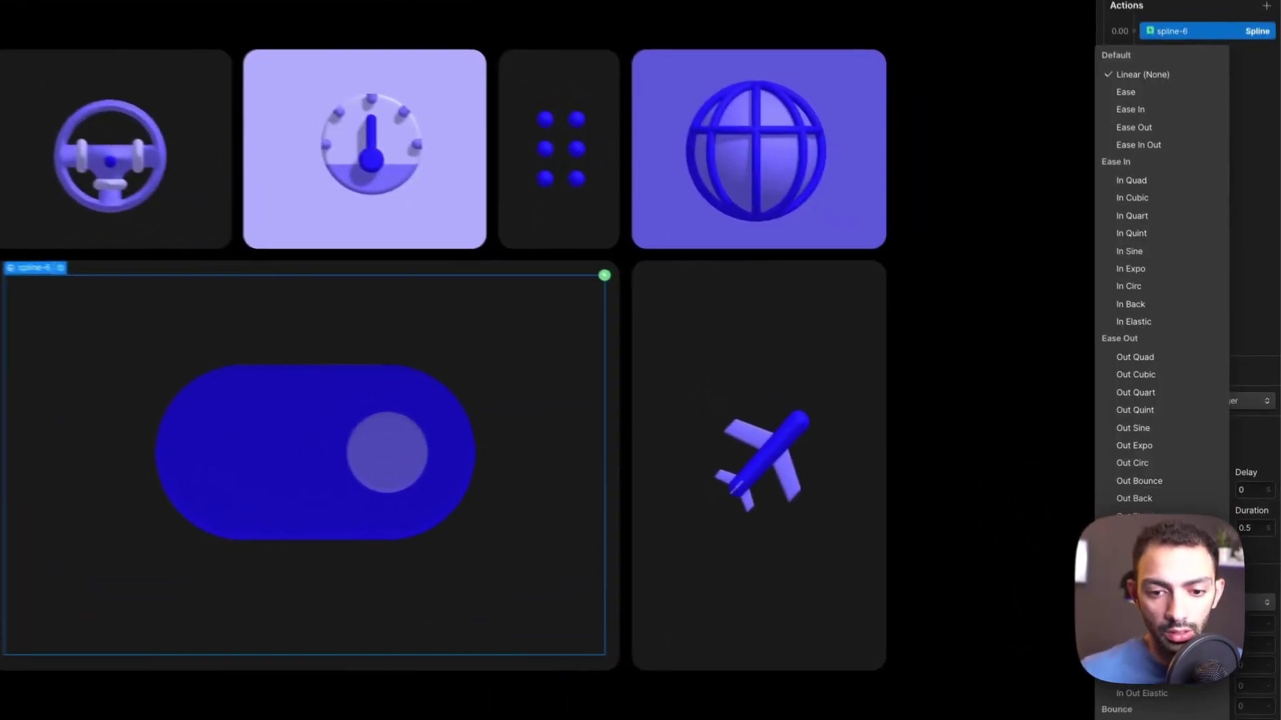
pyautogui.click(1250, 564)
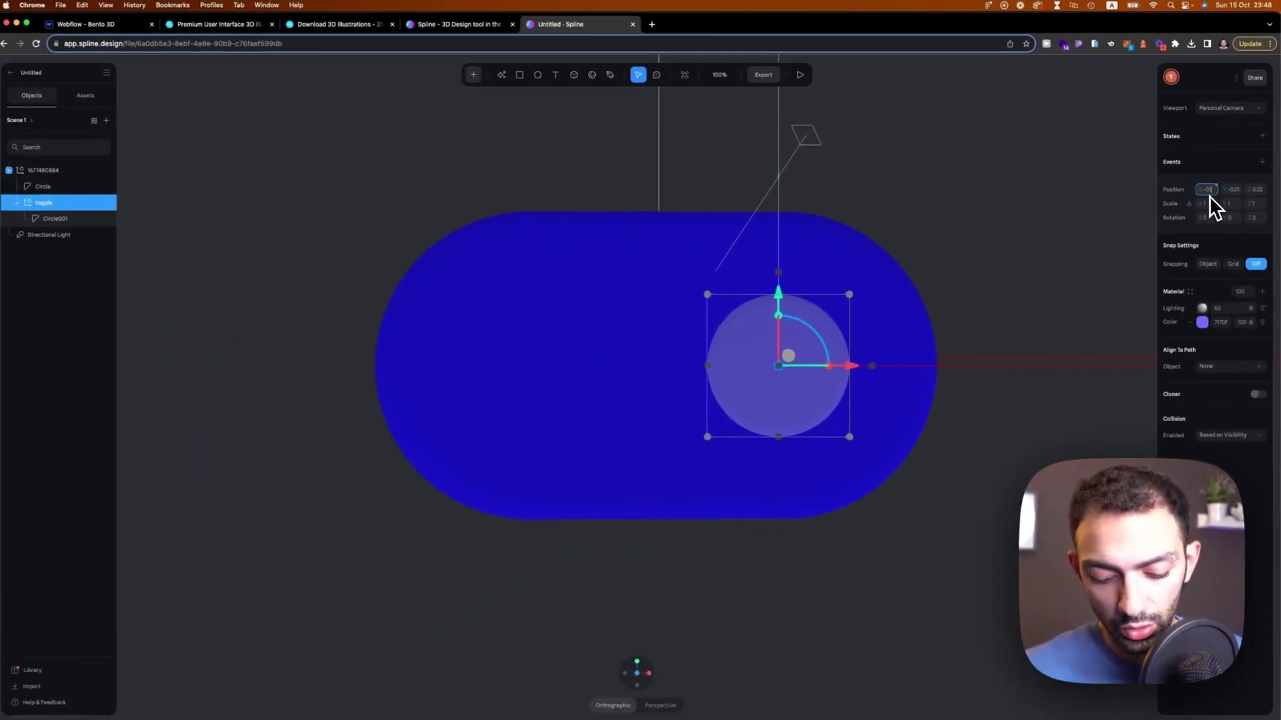
# In Spline, try moving the toggle group to the track's opposite end with a negative X position, and undo the move
pyautogui.press('Return')
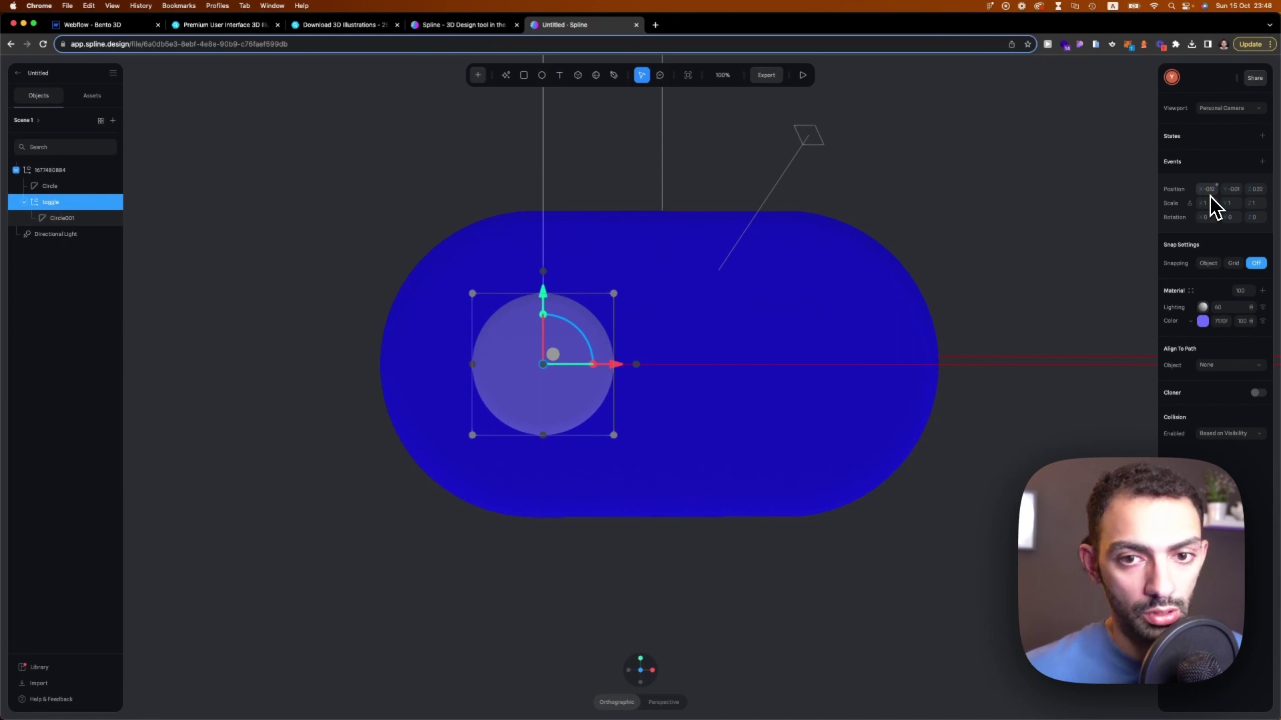
pyautogui.press('super+z')
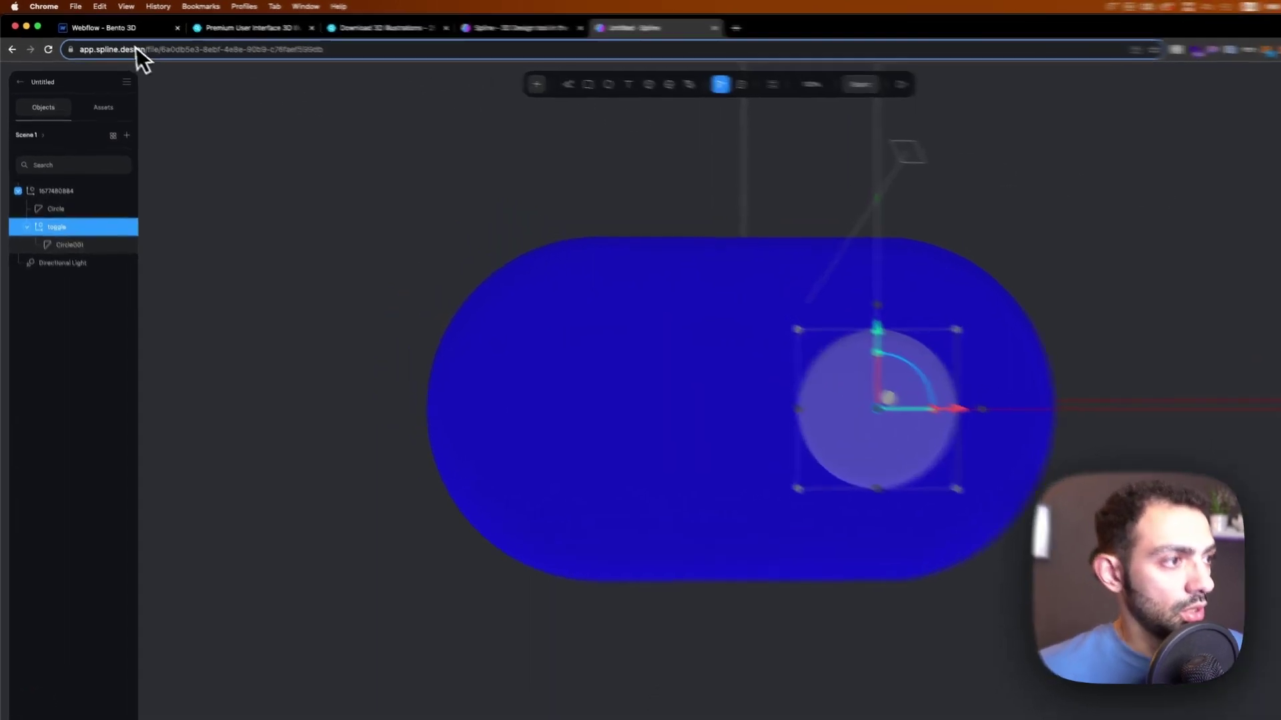
# Back in Webflow, duplicate the spline-6 action that has the toggle's X position at 0.12 and give the copy a negative X position
pyautogui.click(107, 25)
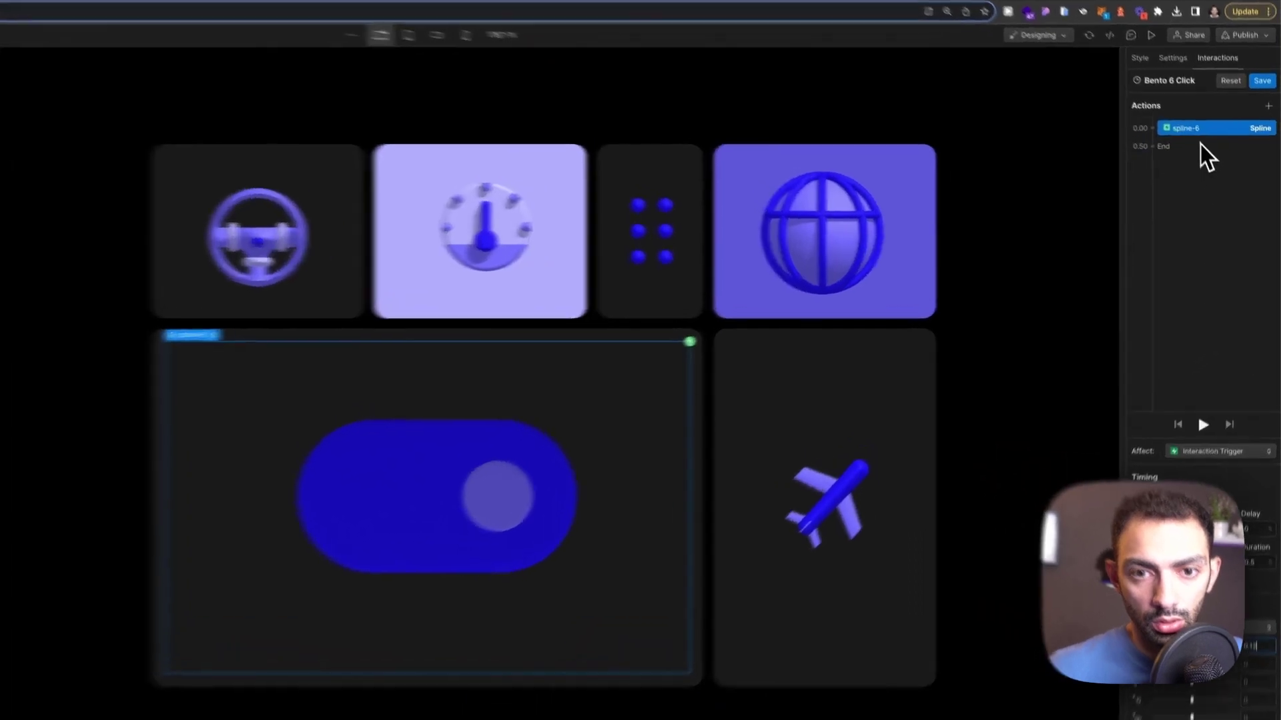
pyautogui.rightClick(1201, 143)
pyautogui.click(1178, 167)
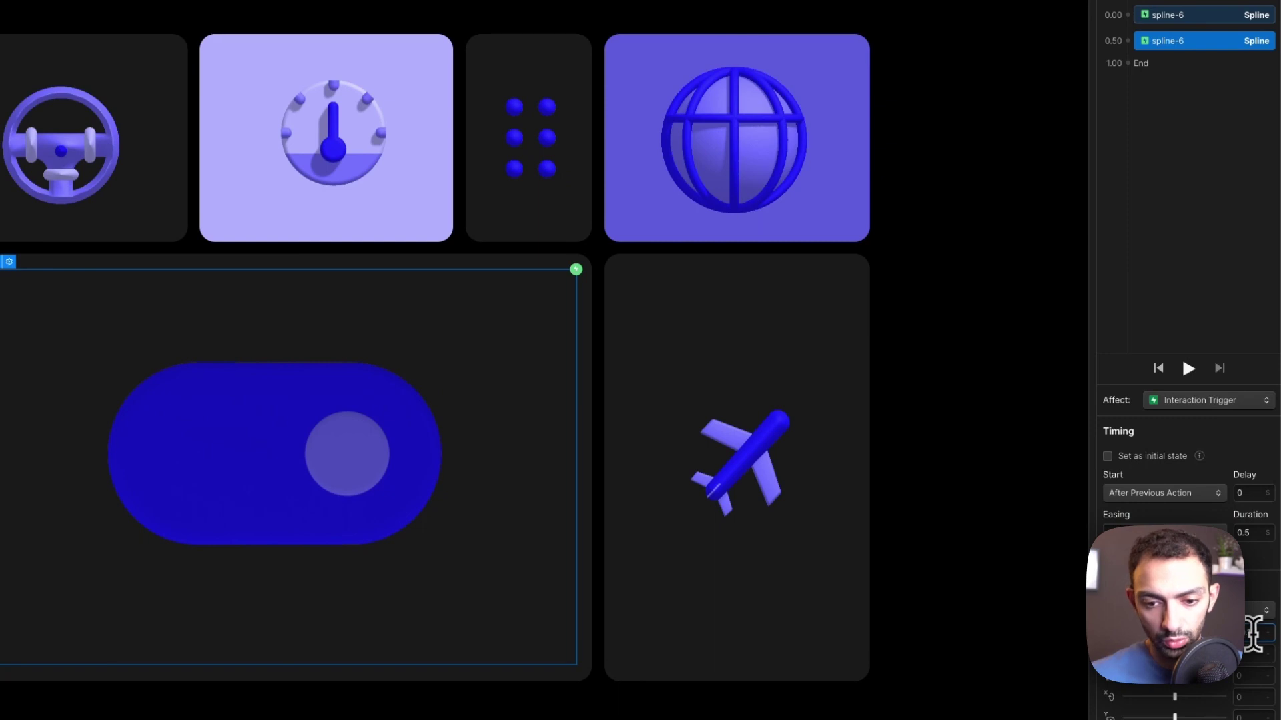
pyautogui.press('Return')
# Play the Bento 6 Click animation through, save it, and preview it from the first-click settings
pyautogui.click(1188, 371)
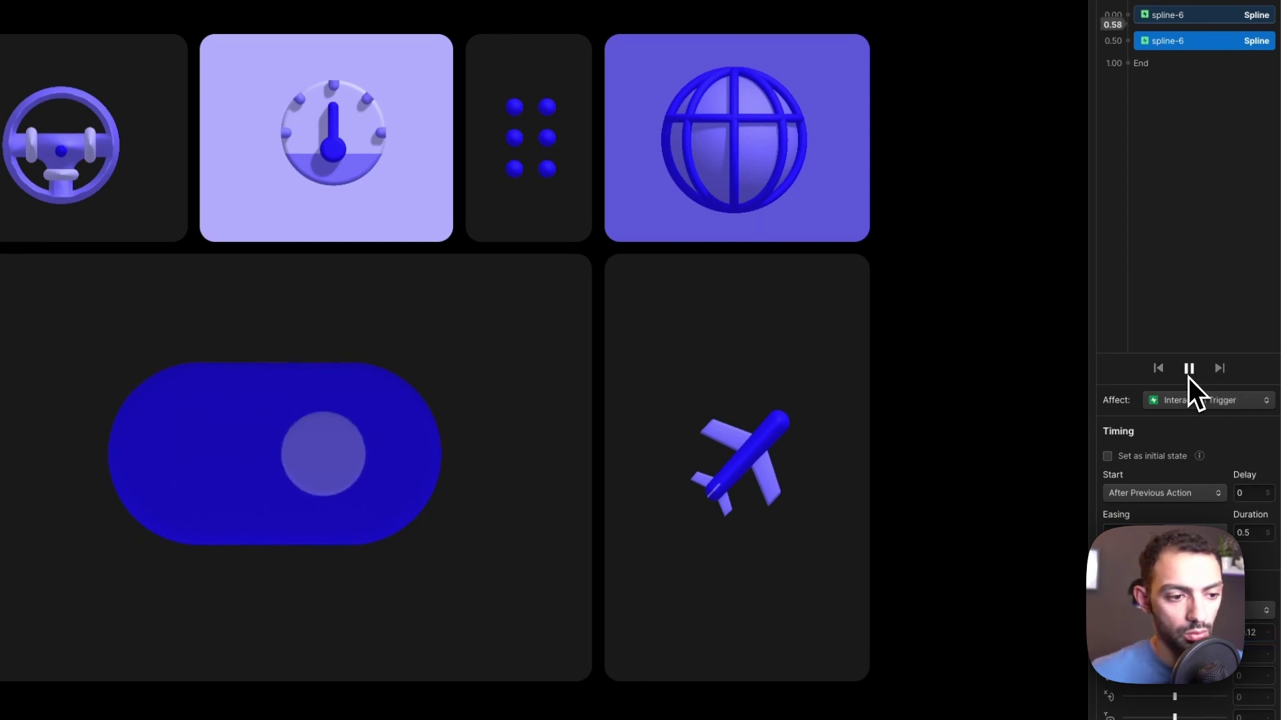
pyautogui.click(1189, 368)
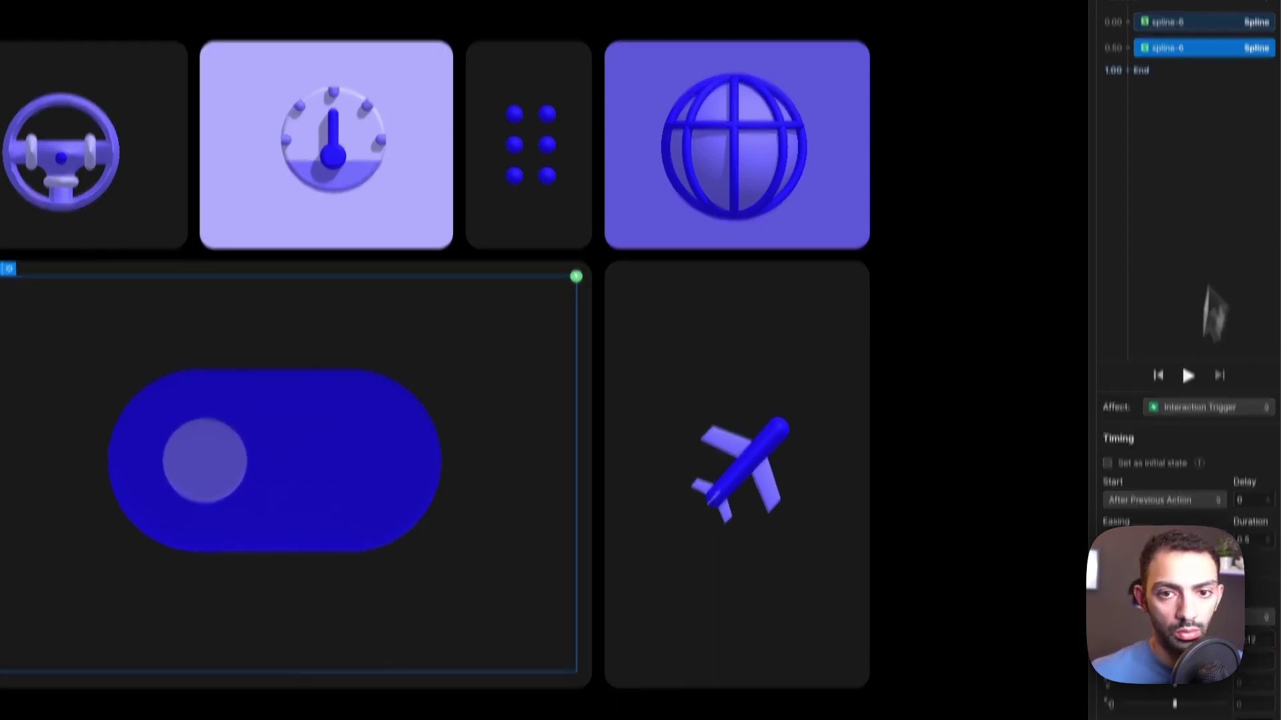
pyautogui.click(1254, 124)
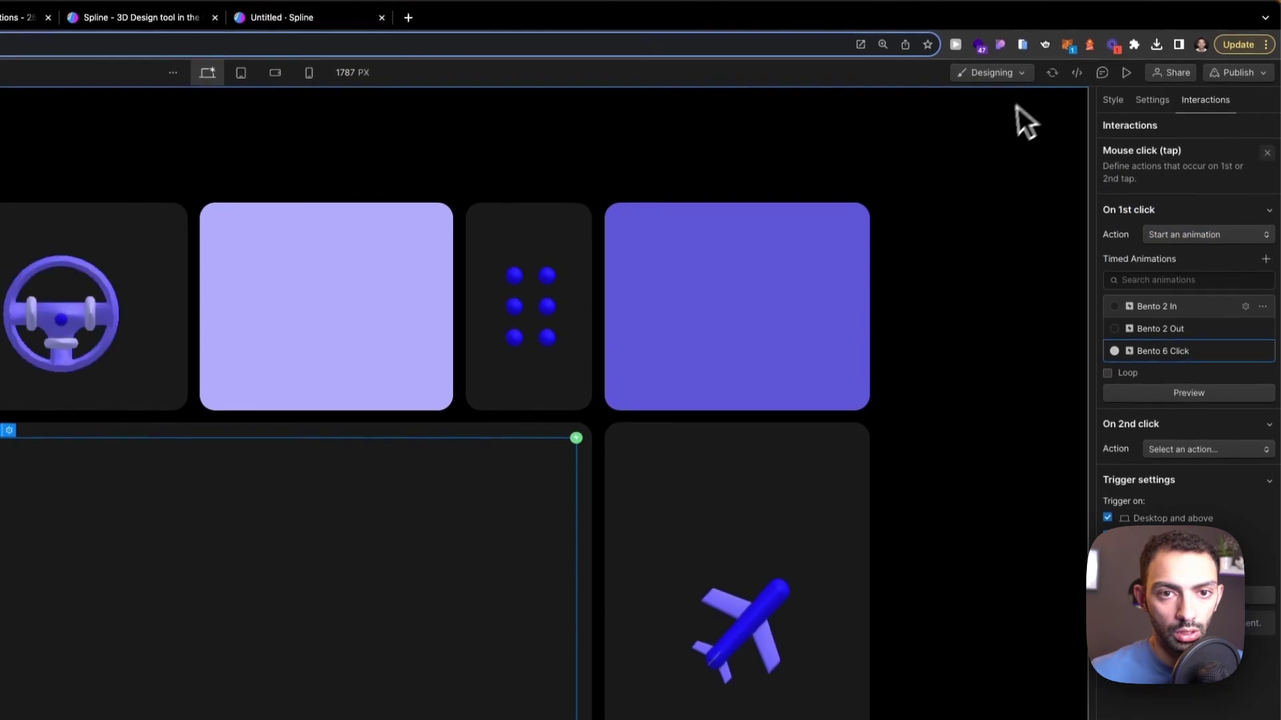
pyautogui.click(1218, 393)
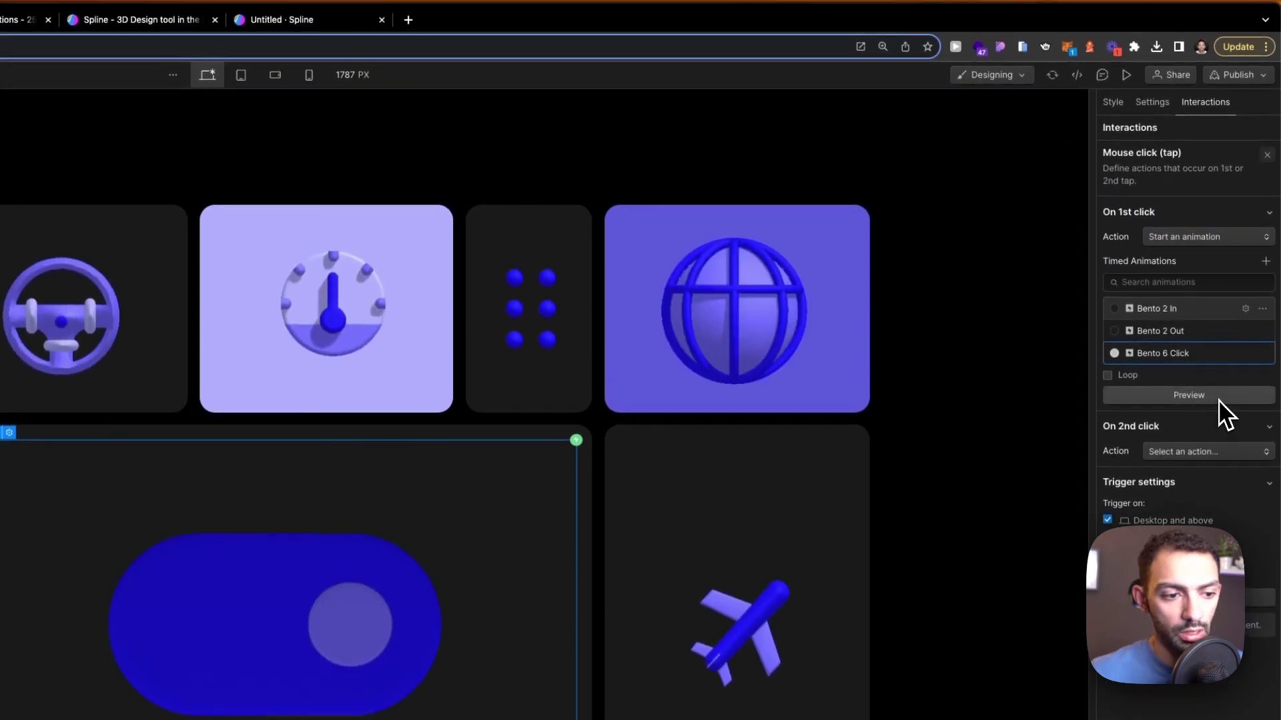
# Make the first spline-6 action of Bento 6 Click the initial state, close the animation, and preview the knob's slide
pyautogui.click(1186, 355)
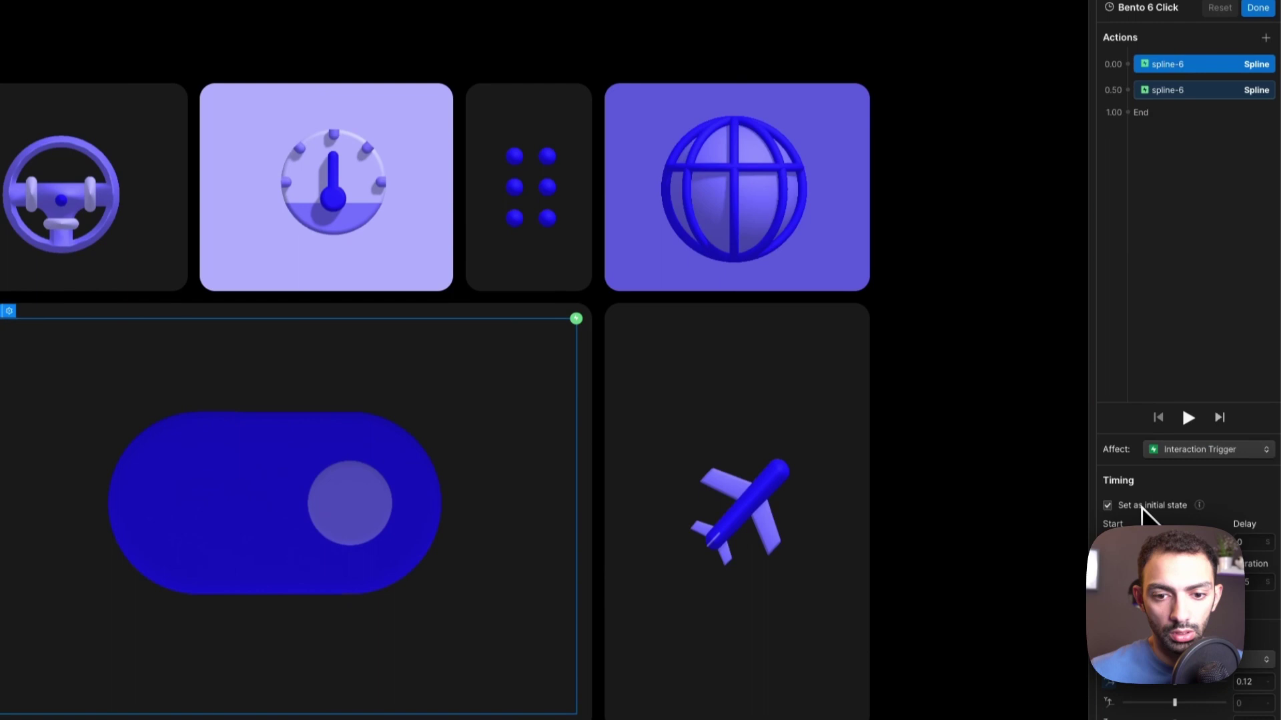
pyautogui.click(1142, 508)
pyautogui.click(1258, 41)
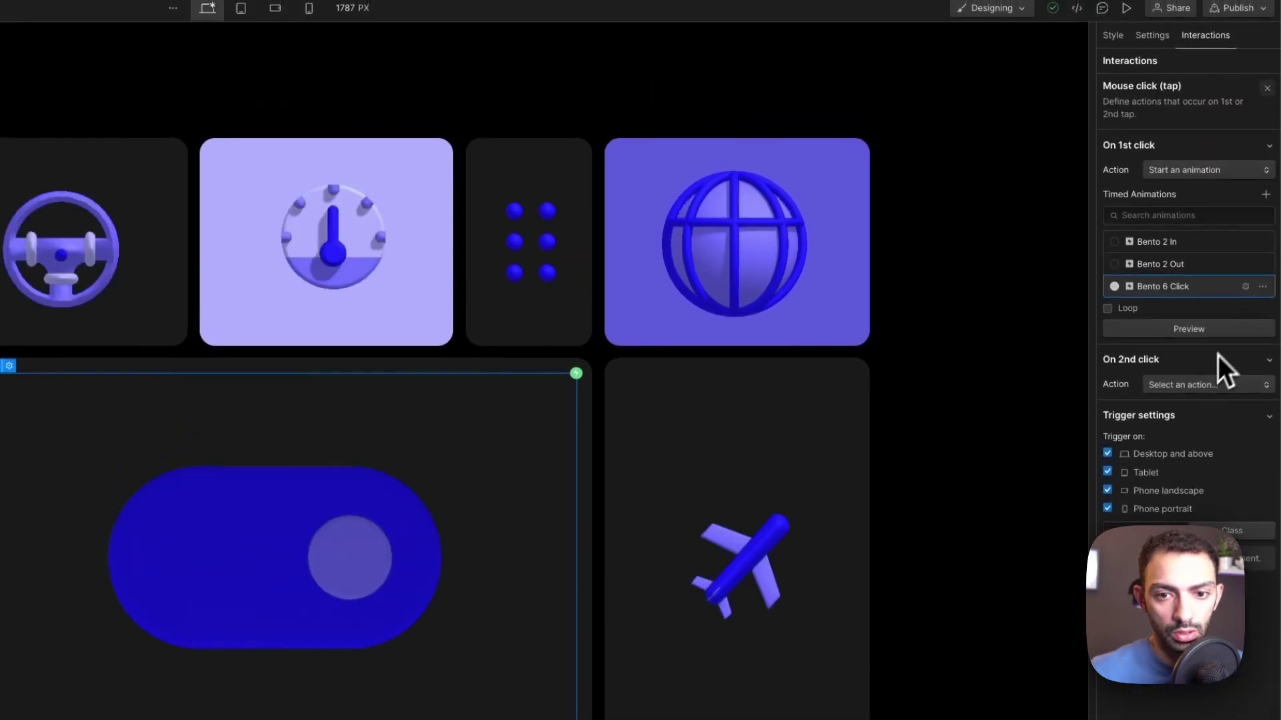
pyautogui.click(1210, 340)
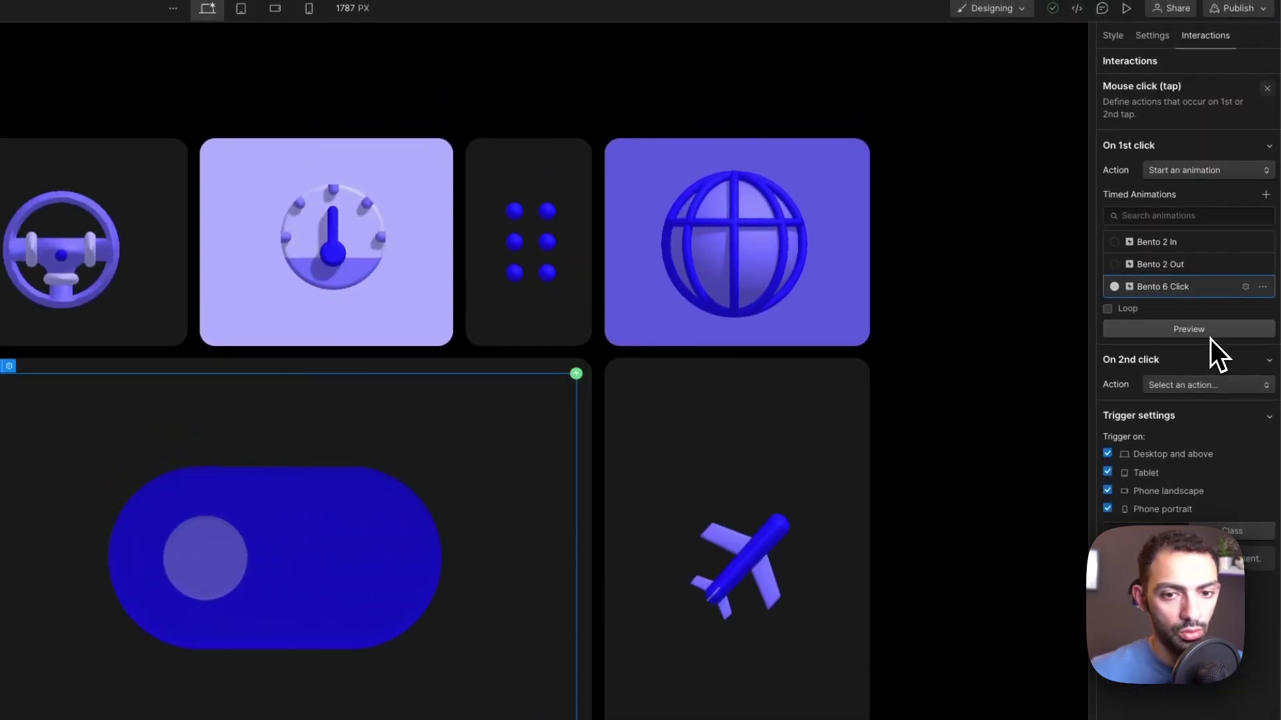
pyautogui.click(1210, 339)
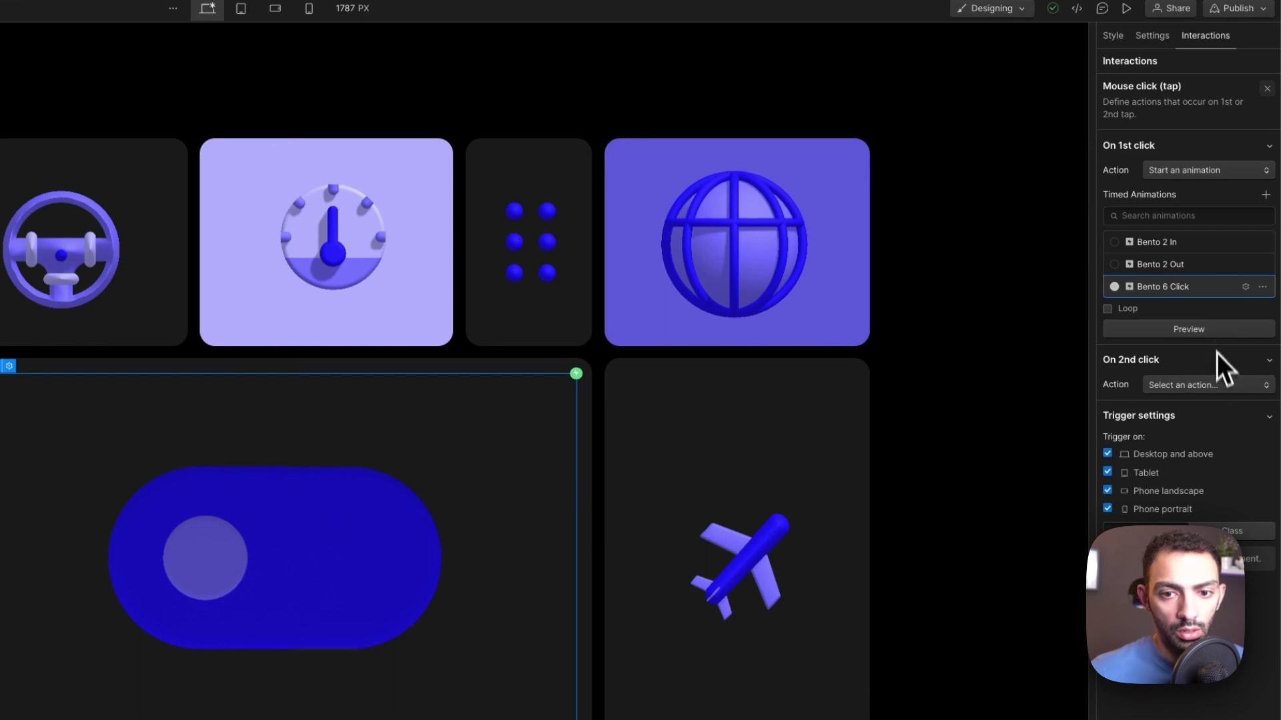
# Set the second-click action to Start an animation using Bento 6 Click, and check that animation's actions
pyautogui.click(1207, 385)
pyautogui.click(1194, 421)
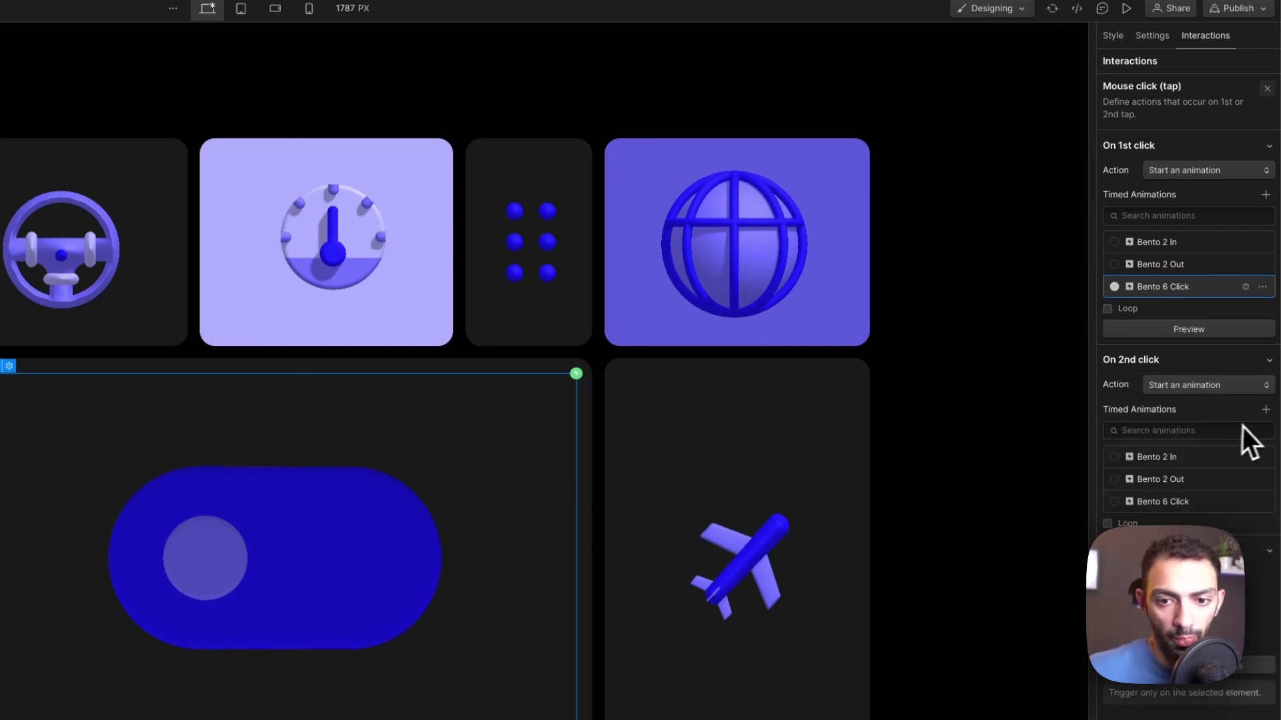
pyautogui.click(1263, 524)
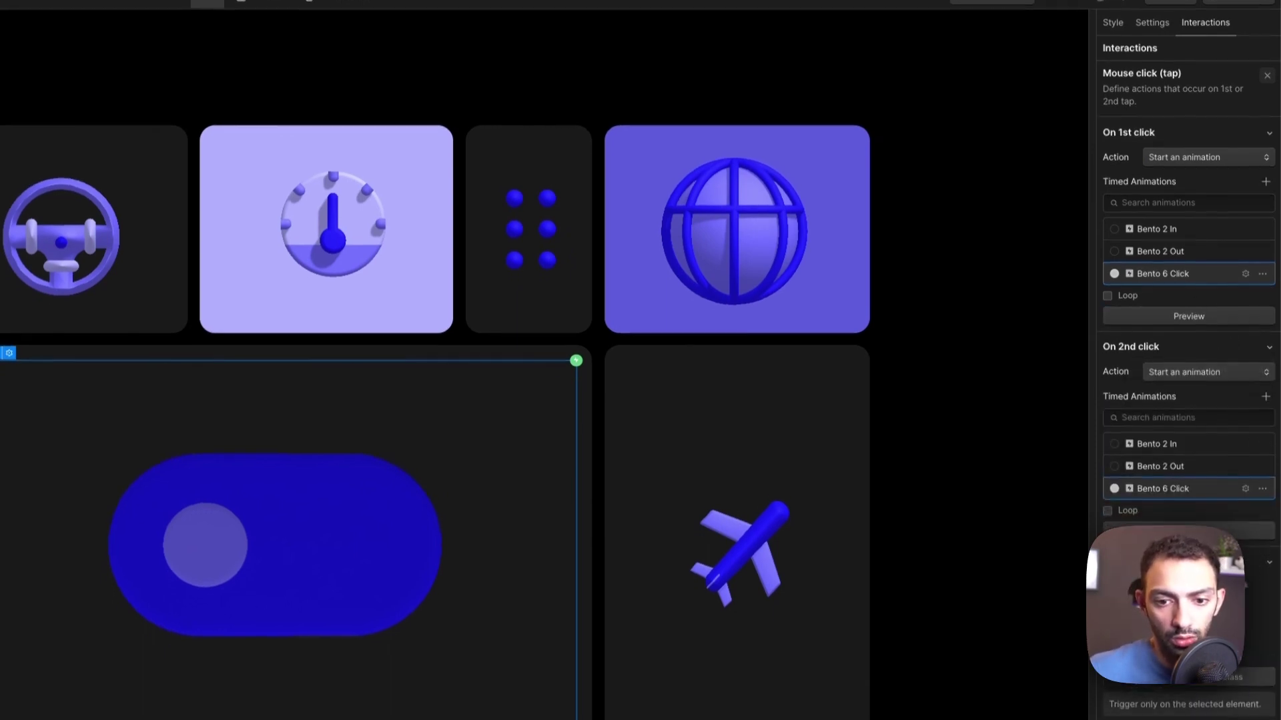
pyautogui.click(1244, 469)
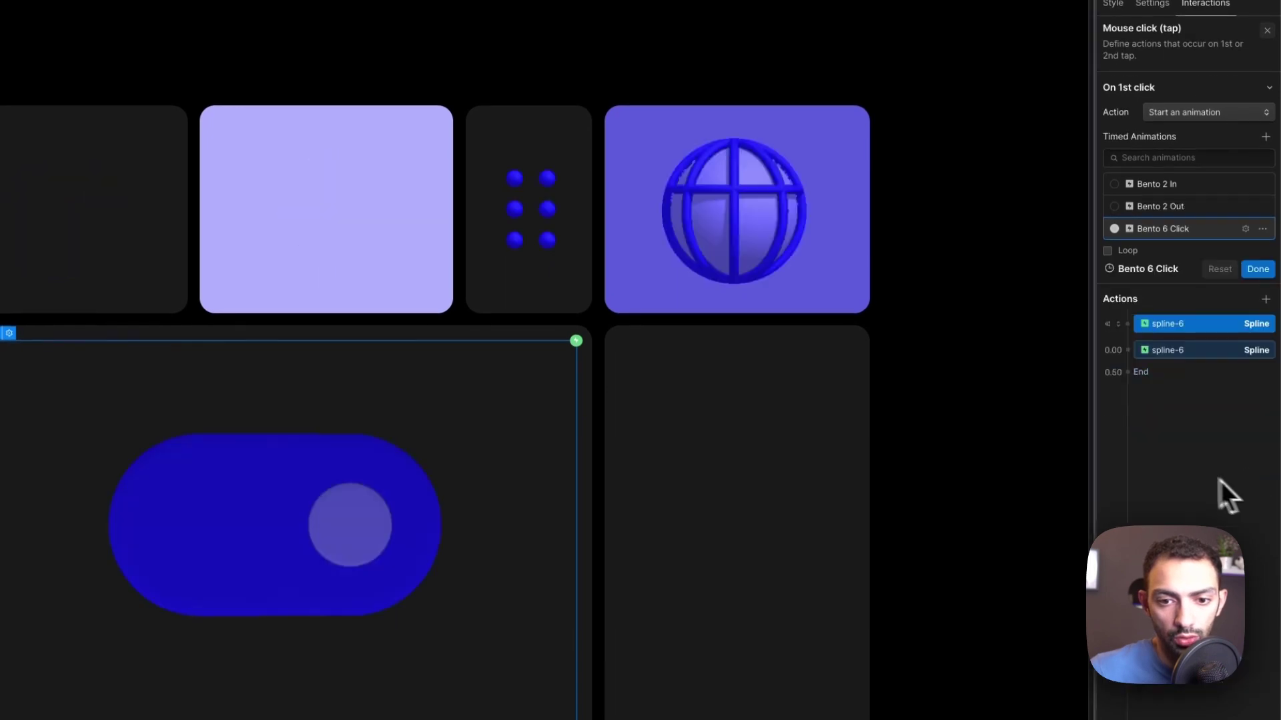
pyautogui.click(1256, 25)
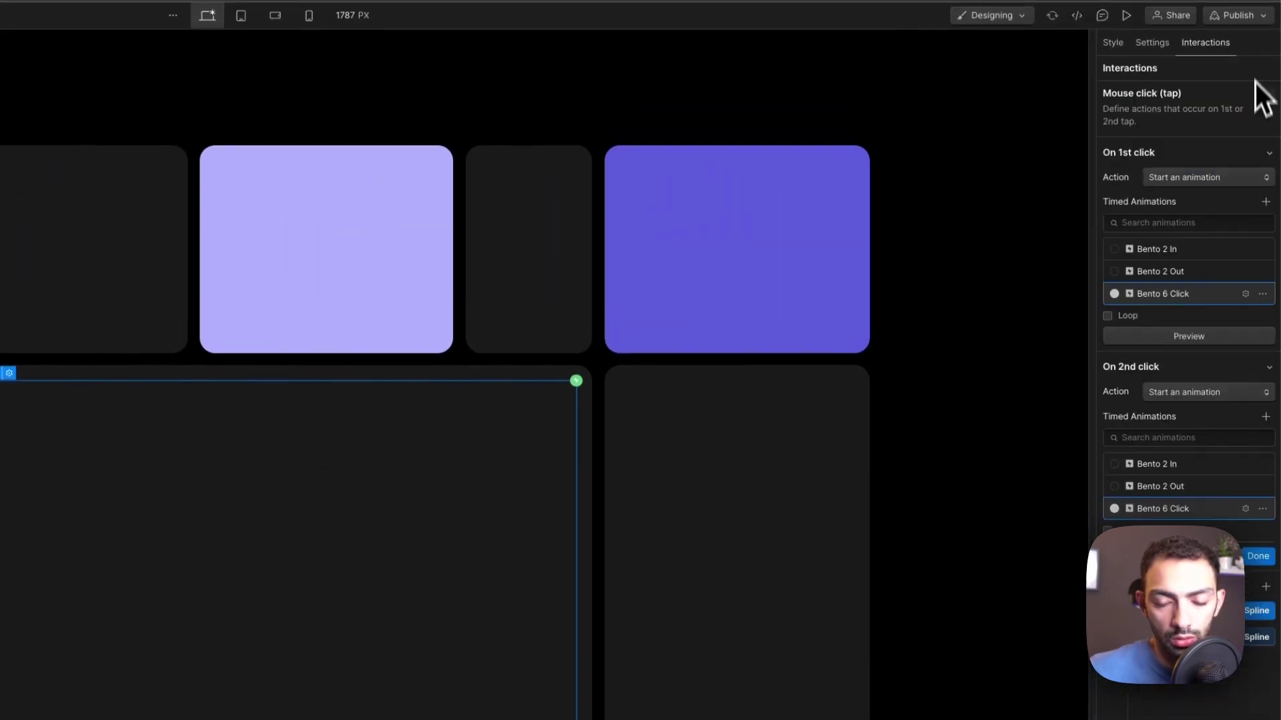
# Duplicate the Bento 6 Click animation for the second click and open the copy, keeping the name Bento 6 Click 2
pyautogui.click(1261, 512)
pyautogui.click(1250, 540)
pyautogui.click(1245, 543)
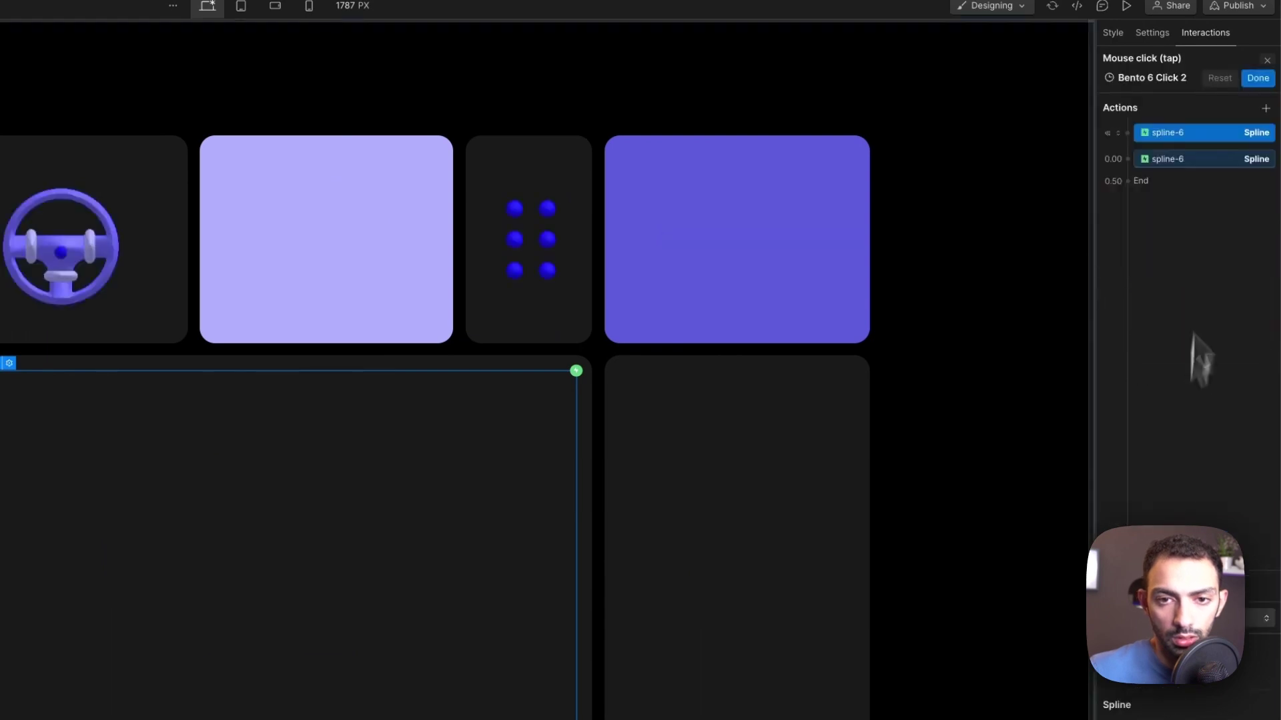
pyautogui.doubleClick(1164, 59)
pyautogui.click(1179, 76)
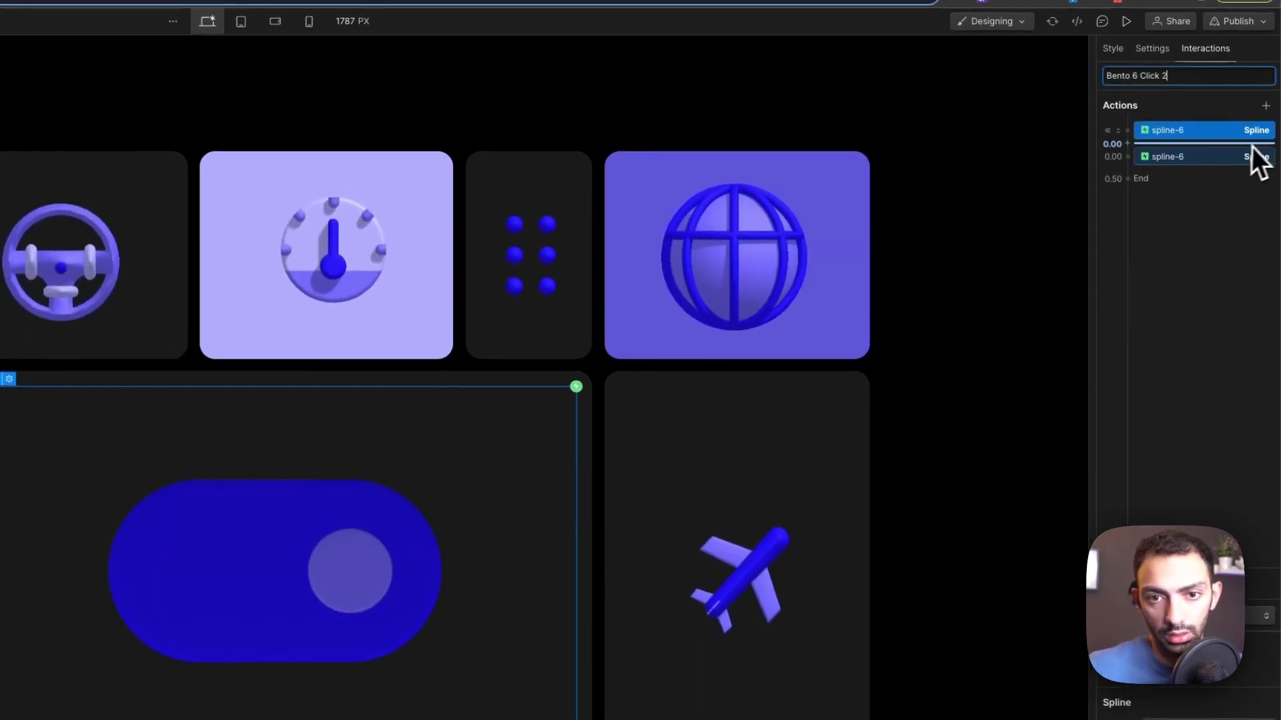
# Delete the second spline-6 action from Bento 6 Click 2 and turn off the initial state for the remaining action
pyautogui.click(1220, 140)
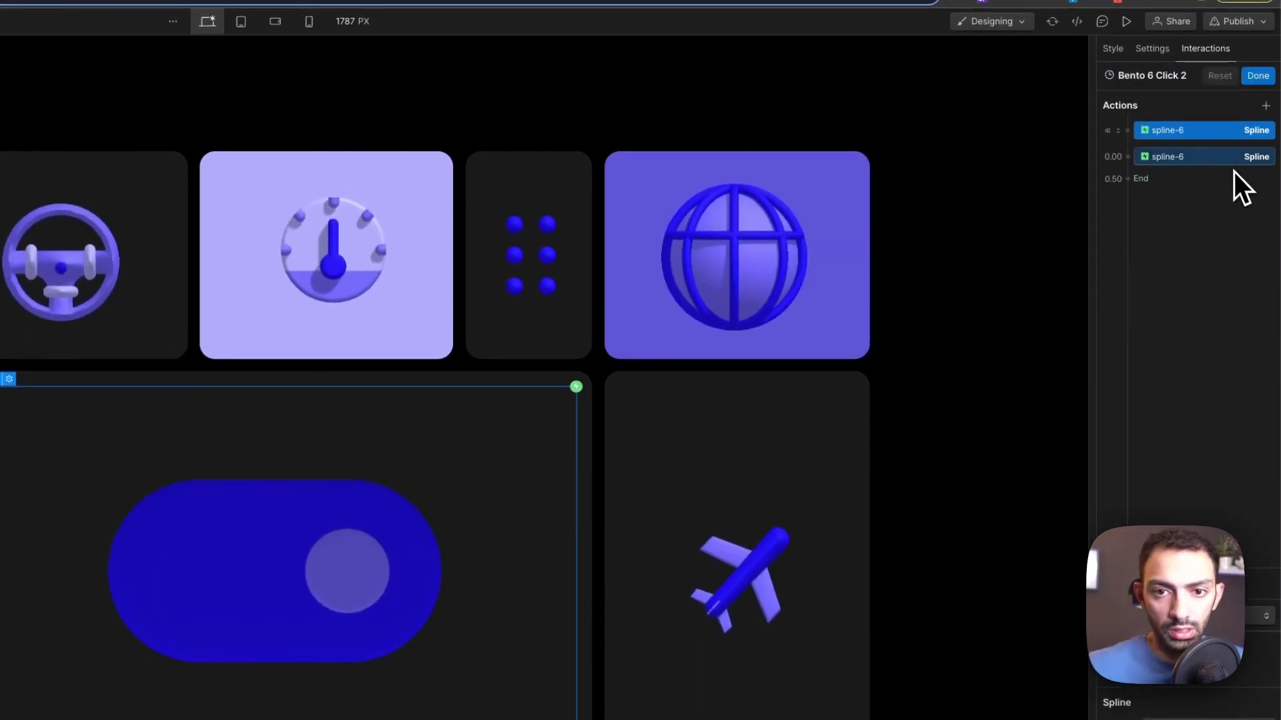
pyautogui.click(1230, 164)
pyautogui.press('Delete')
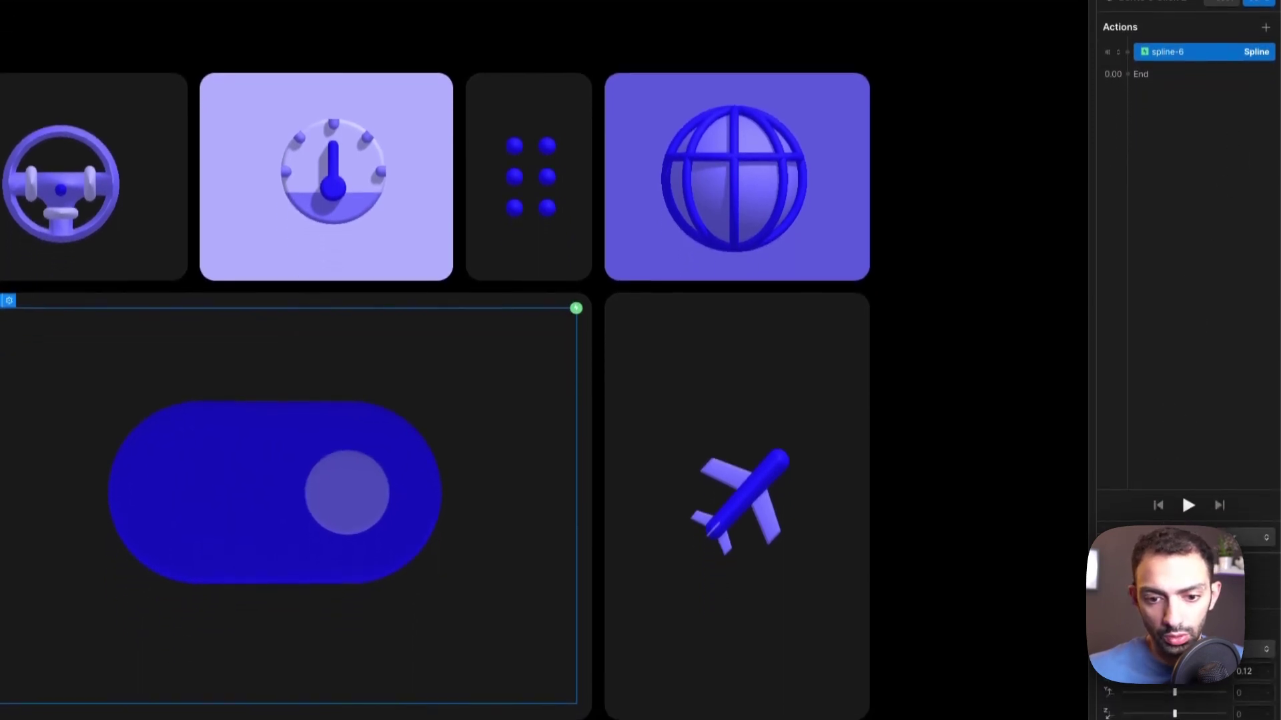
pyautogui.click(1108, 631)
# Set the easing of the spline-6 action in Bento 6 Click 2 to Out Quart and save the animation
pyautogui.click(1161, 567)
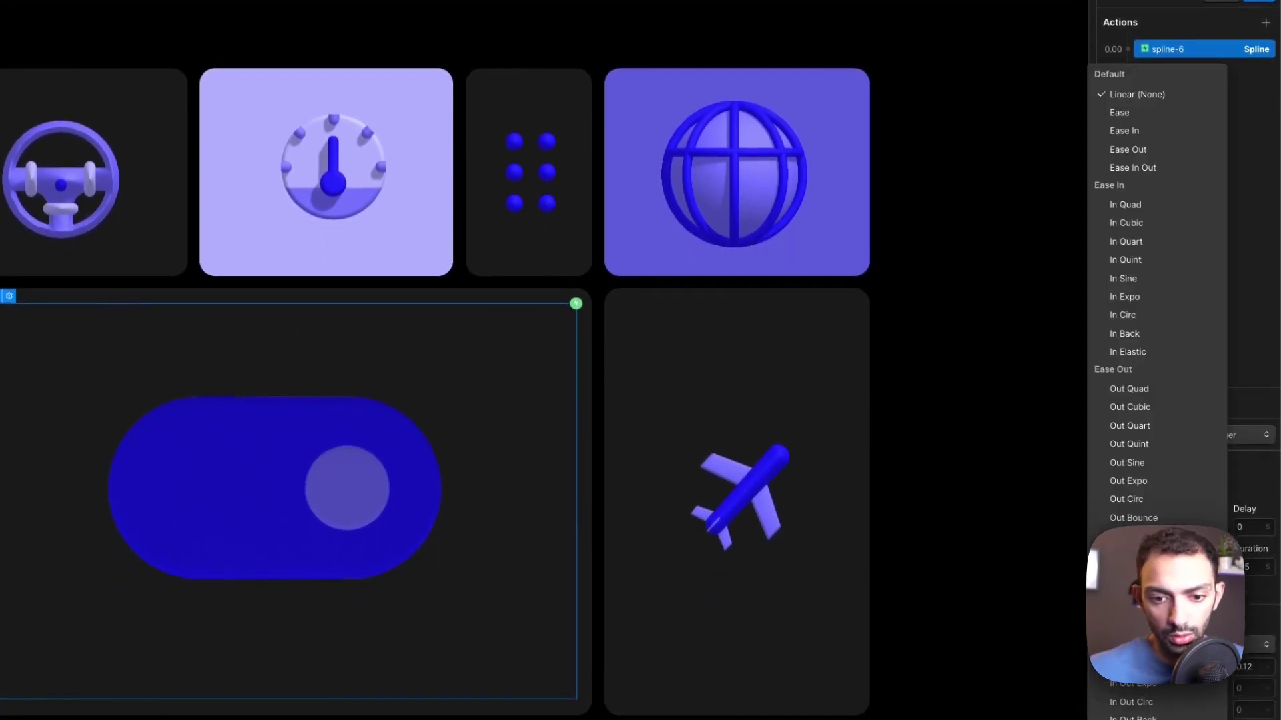
pyautogui.click(1156, 423)
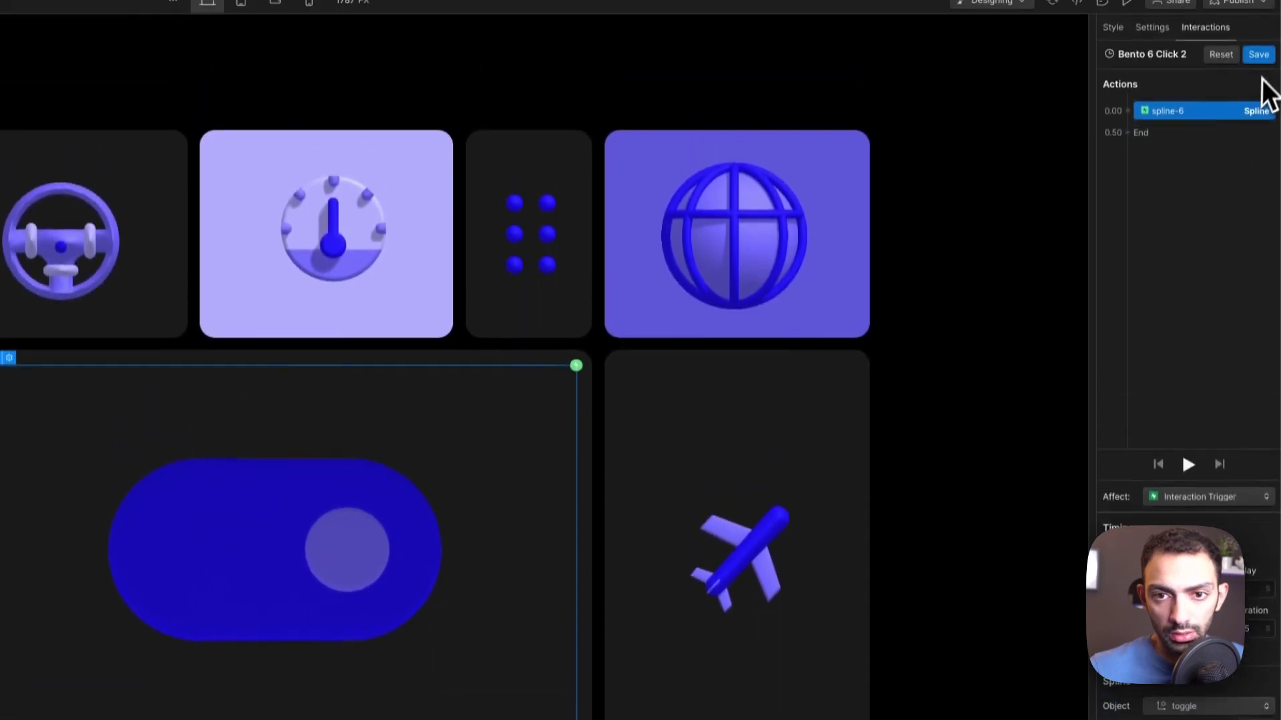
pyautogui.click(1259, 55)
# Set the easing of the second spline-6 action in Bento 6 Click to Out Quart, play the animation, and save it
pyautogui.click(1176, 279)
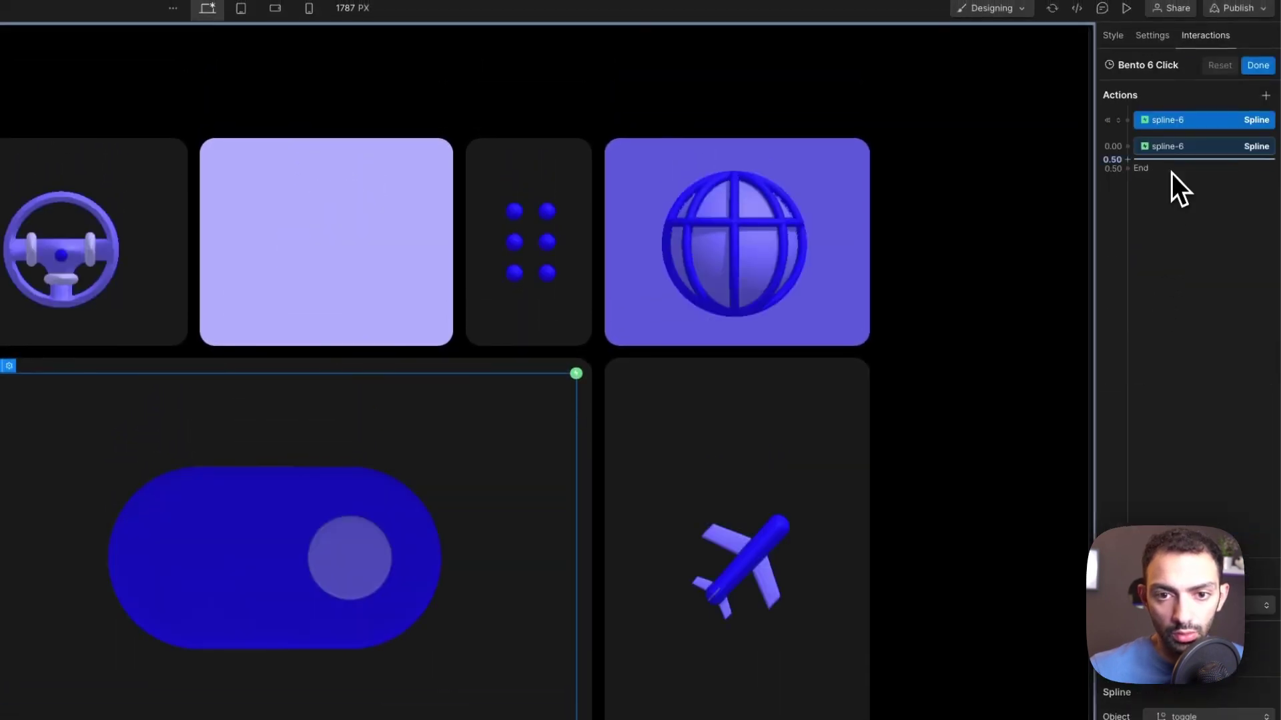
pyautogui.click(1189, 149)
pyautogui.click(1162, 638)
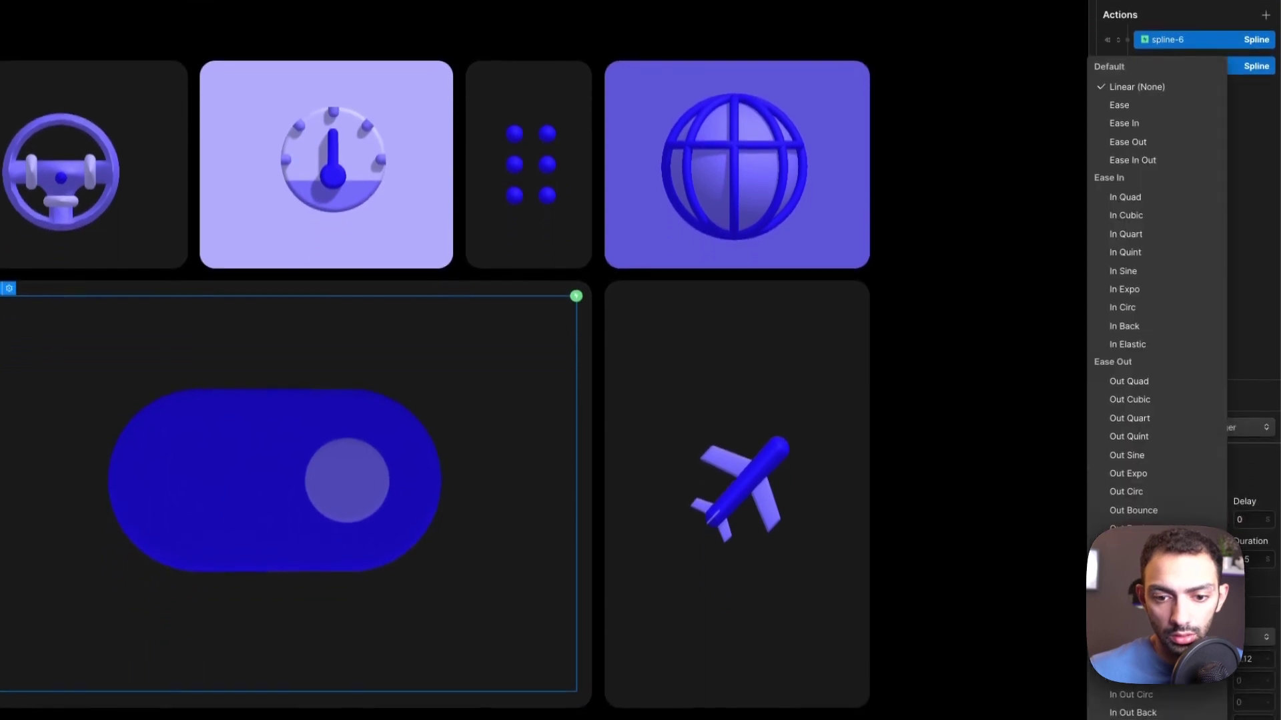
pyautogui.click(1132, 413)
pyautogui.click(1188, 393)
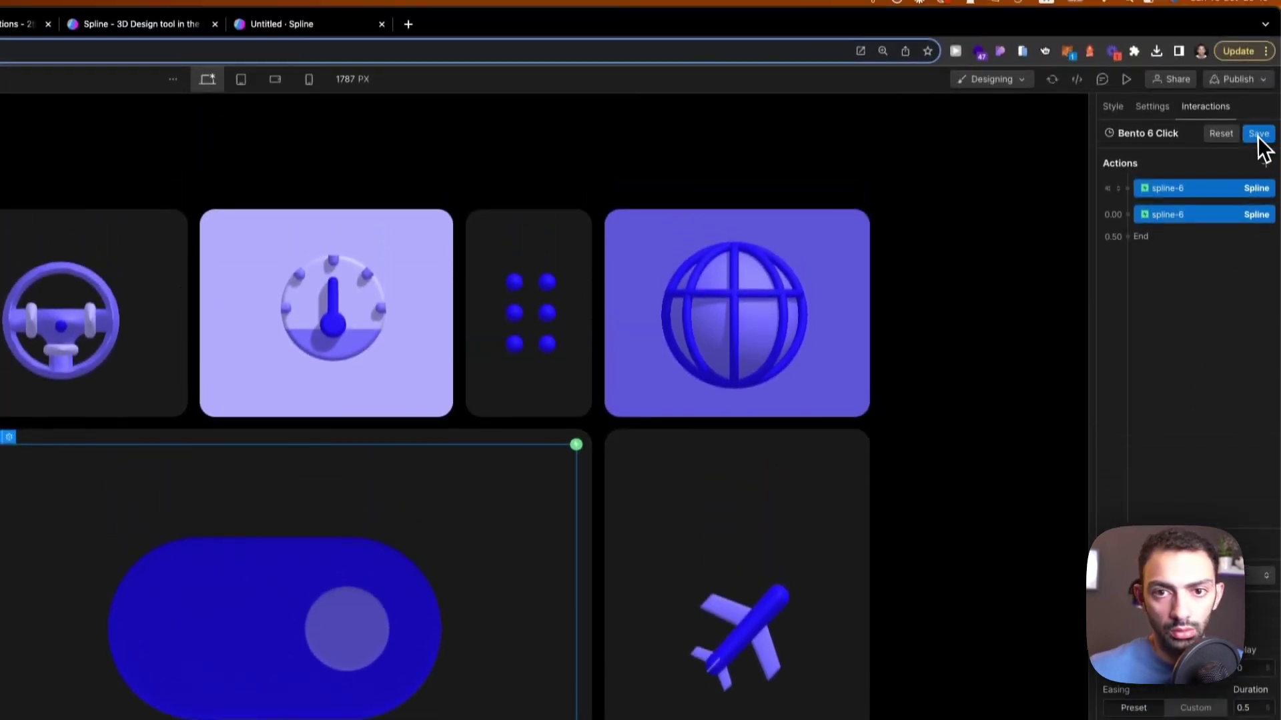
pyautogui.click(1258, 133)
# Preview the page and test the toggle by clicking it repeatedly to slide its knob back and forth
pyautogui.click(1123, 90)
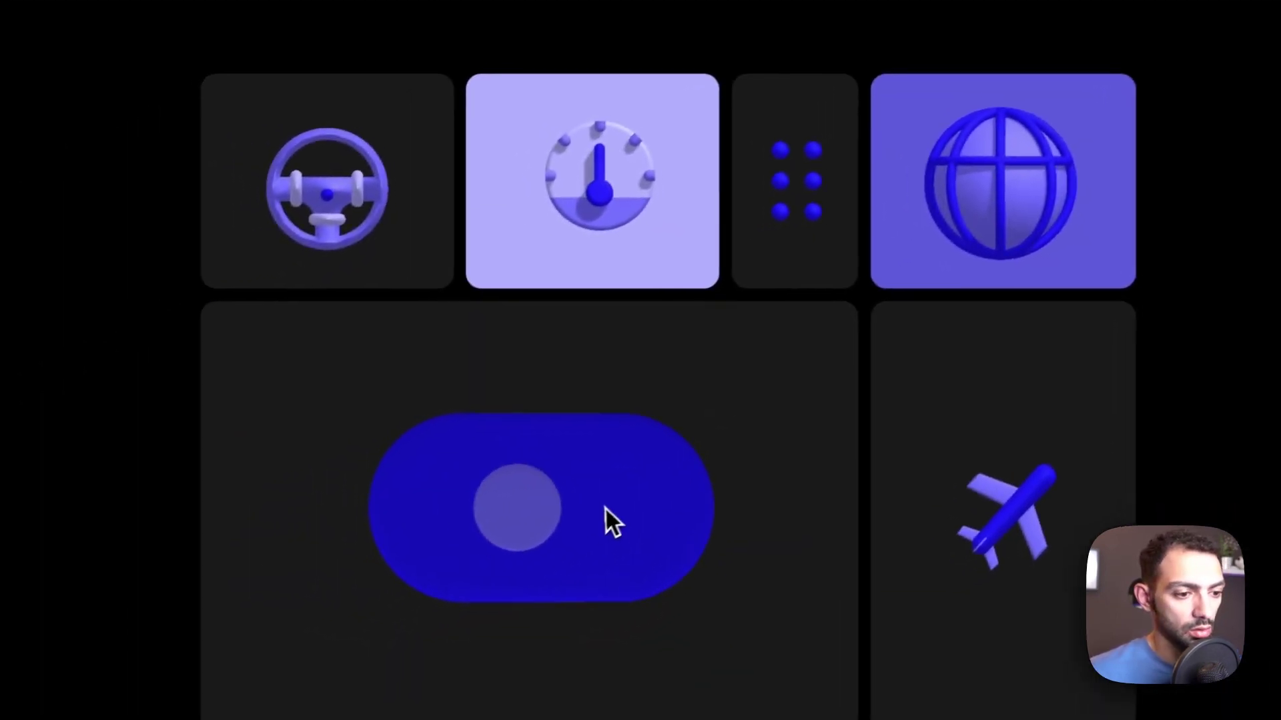
pyautogui.click(608, 506)
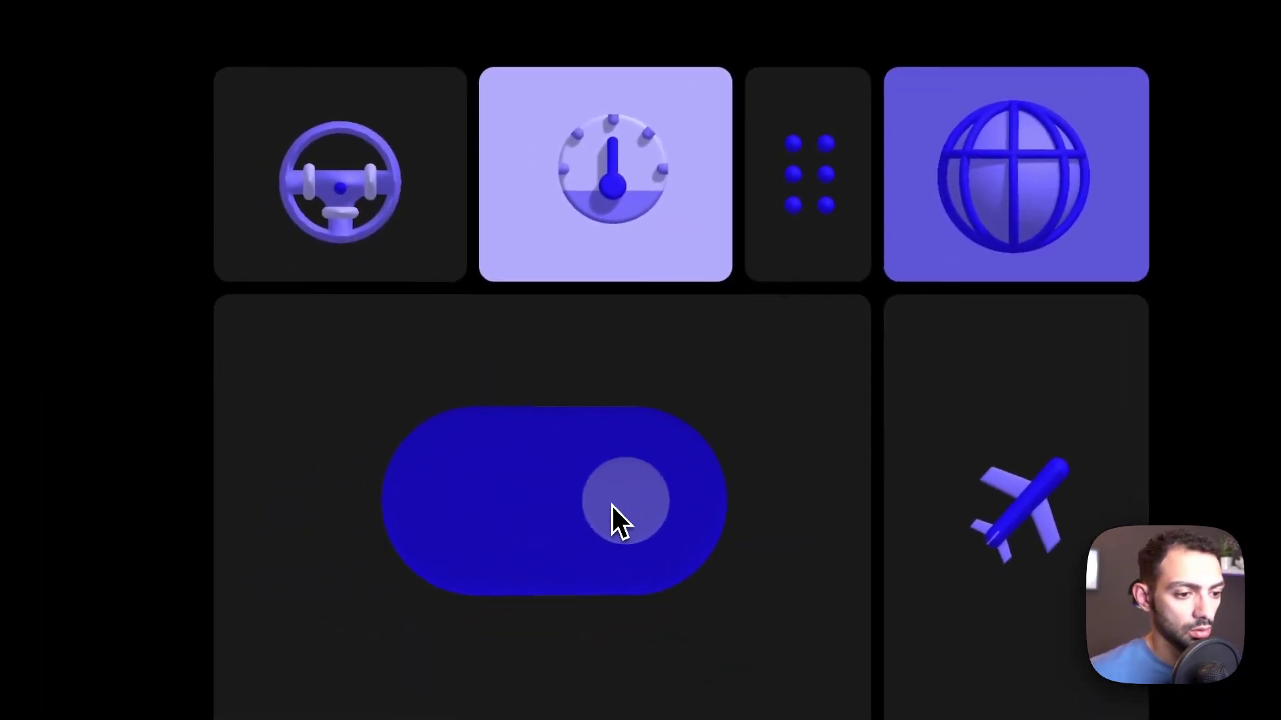
pyautogui.click(613, 506)
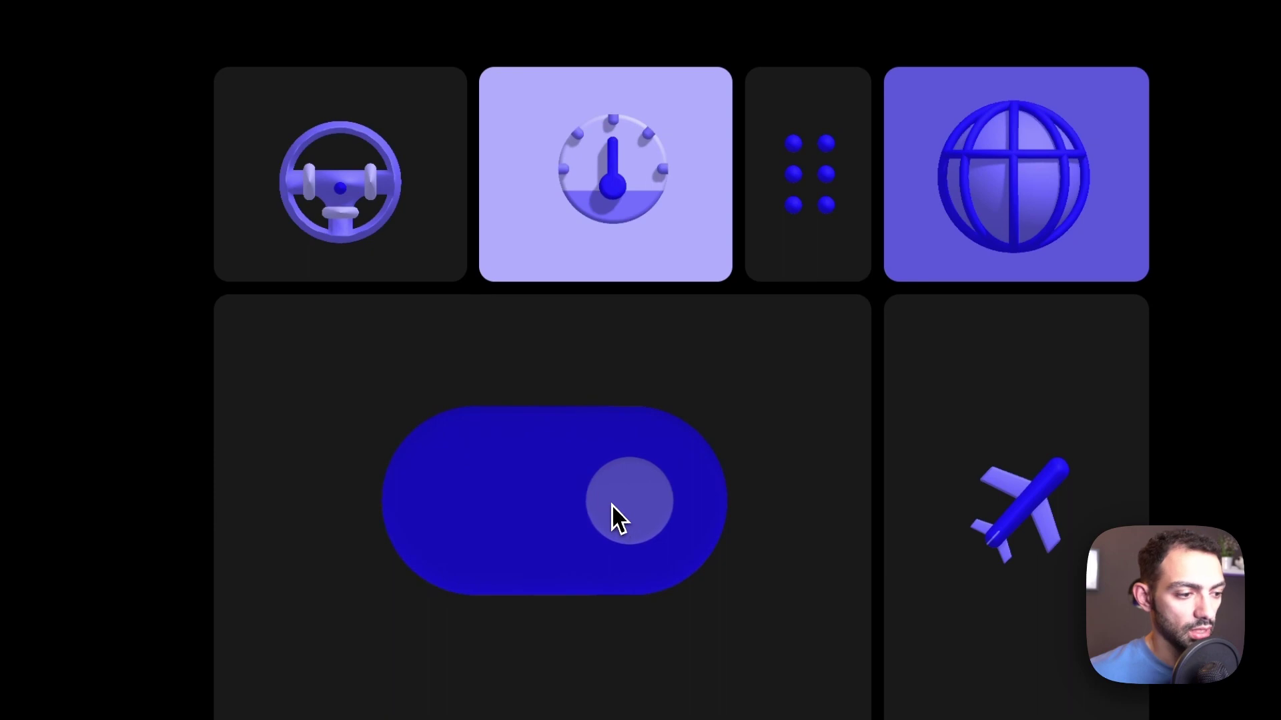
pyautogui.click(611, 503)
pyautogui.click(611, 506)
pyautogui.click(613, 506)
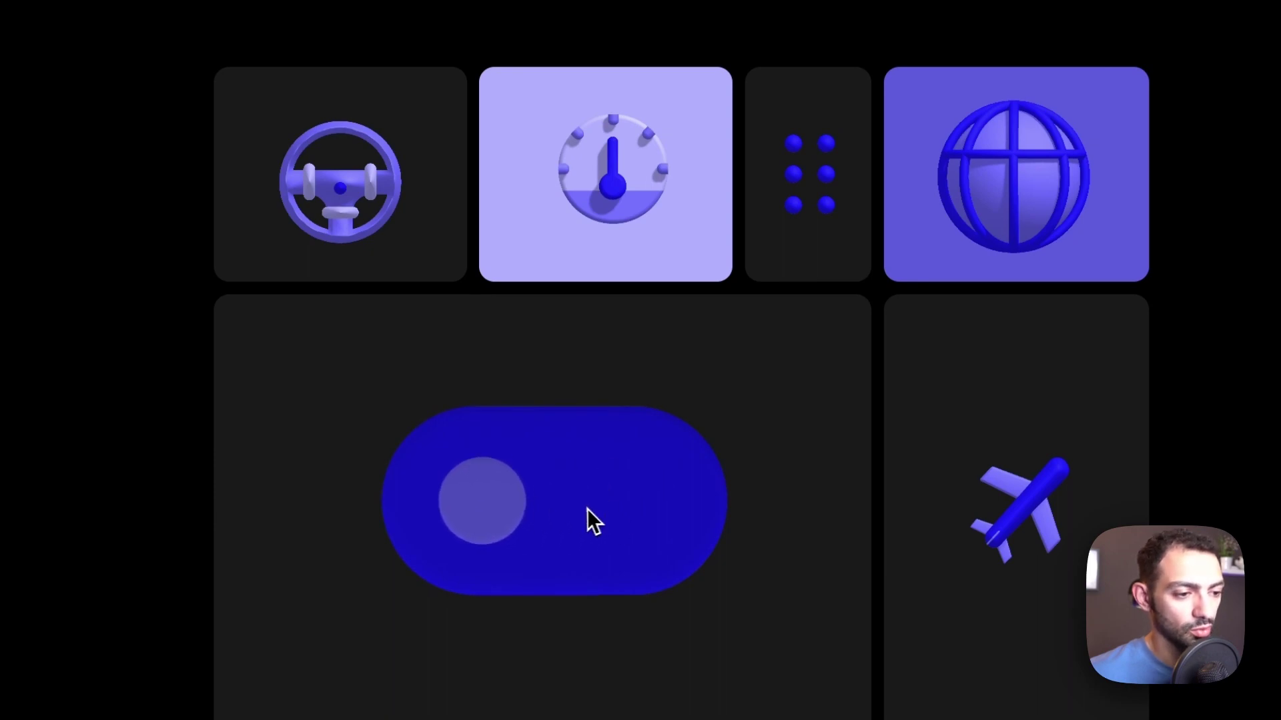